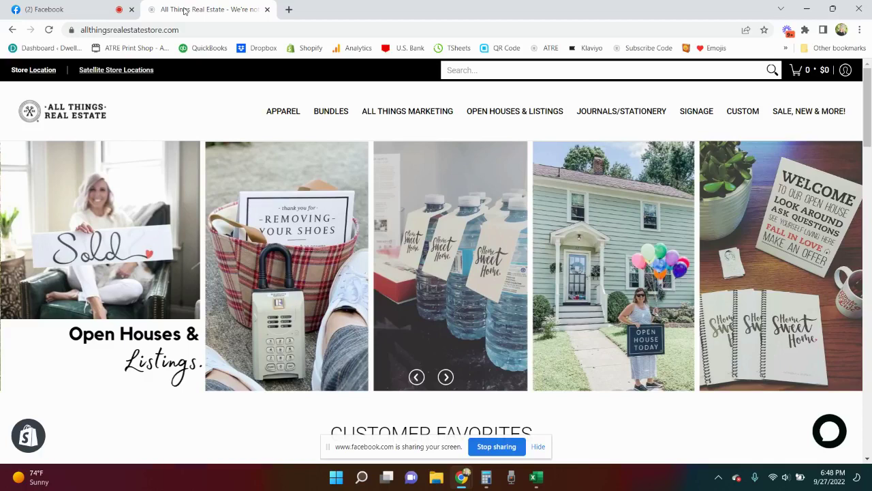
- Open the Agent Signs collection under SIGNAGE and scroll to its $22.95 map-pin signs
mouse_move(571, 87)
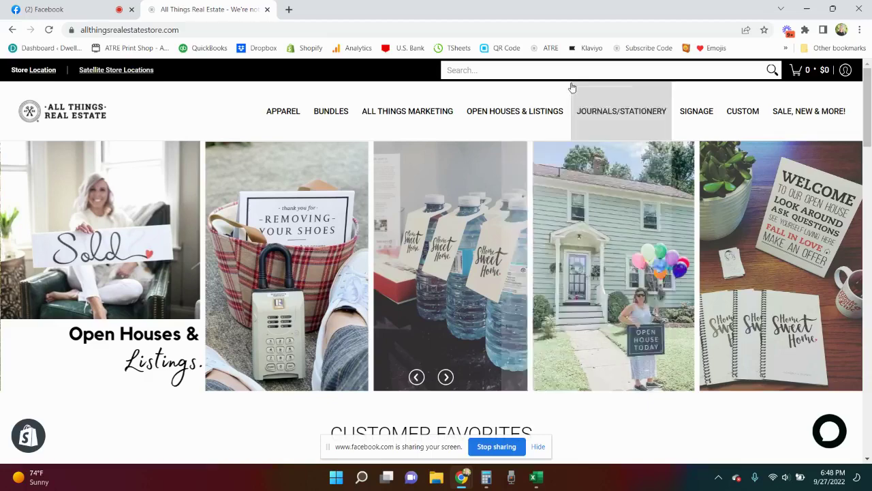
mouse_move(695, 112)
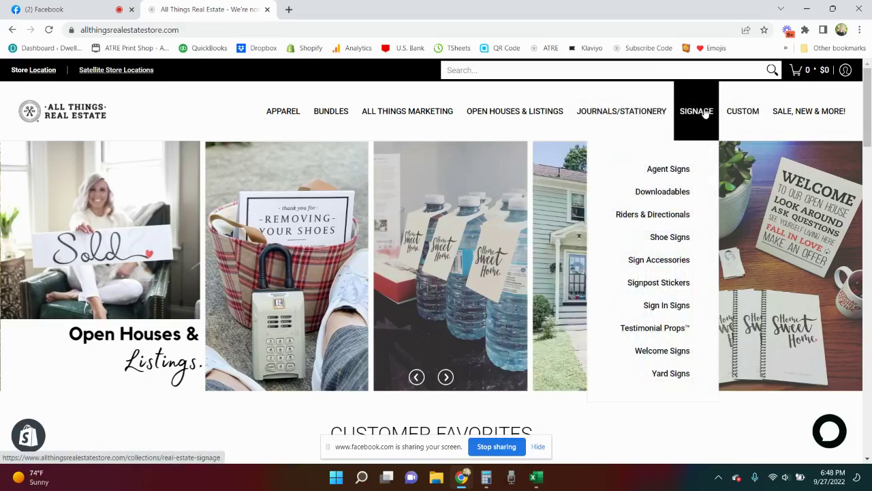
click(678, 174)
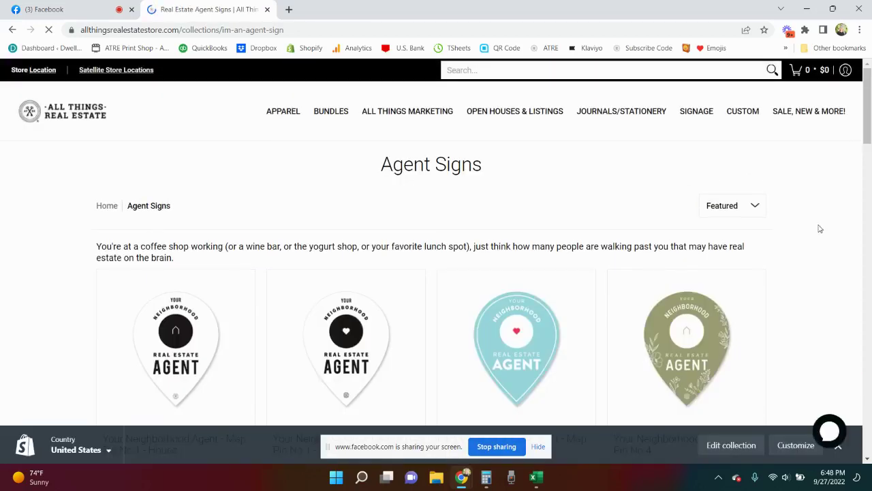
scroll(820, 229, down, 2)
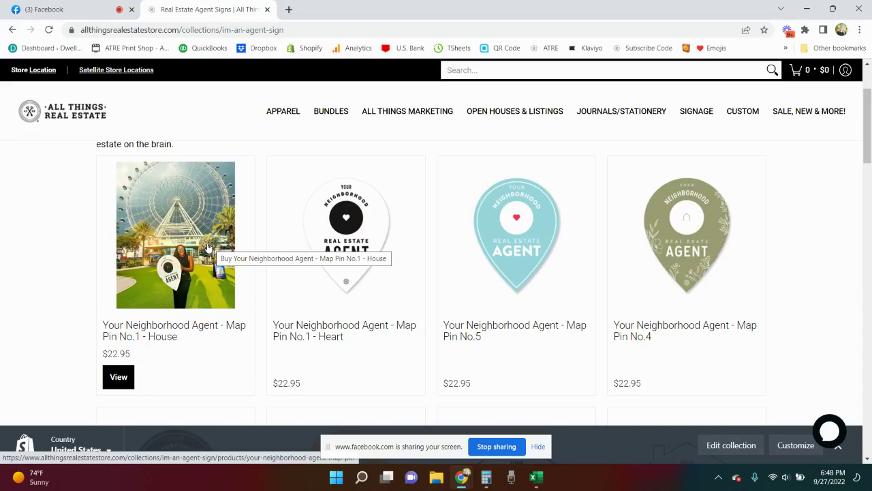
- Open the Map Pin No.1 - House sign ($22.95) and scroll through its product page
click(209, 247)
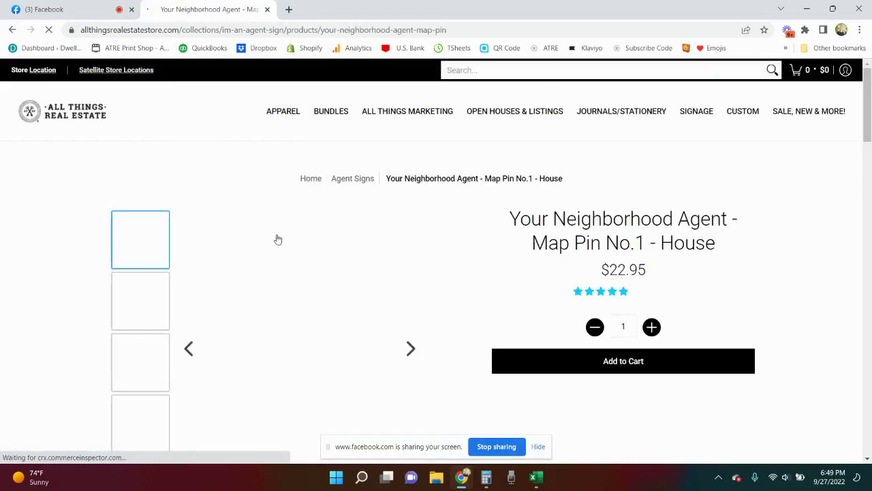
scroll(775, 237, down, 2)
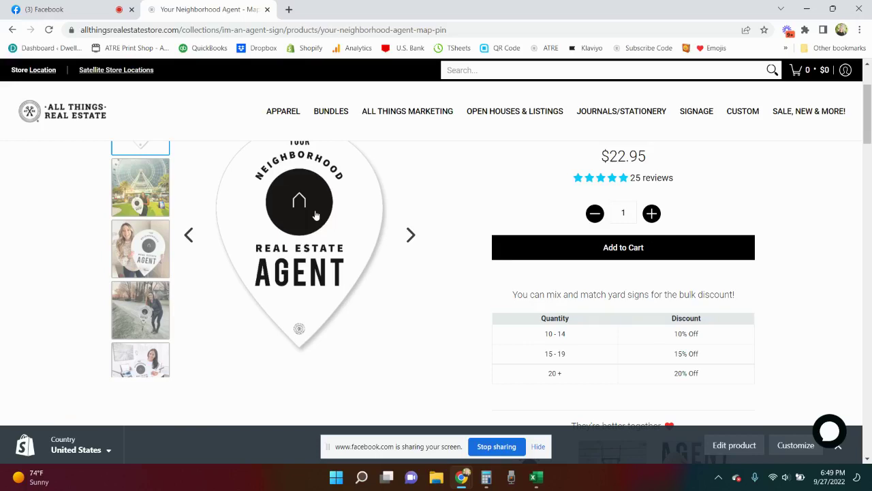
mouse_move(754, 128)
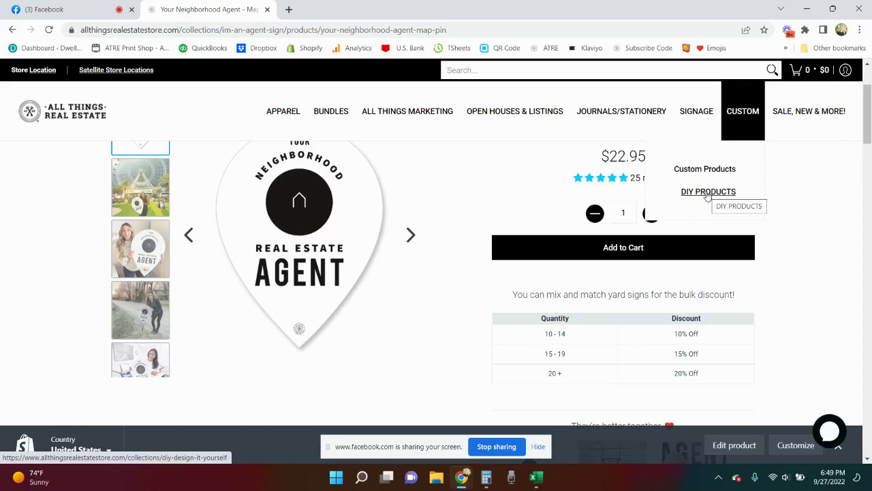
scroll(476, 278, down, 5)
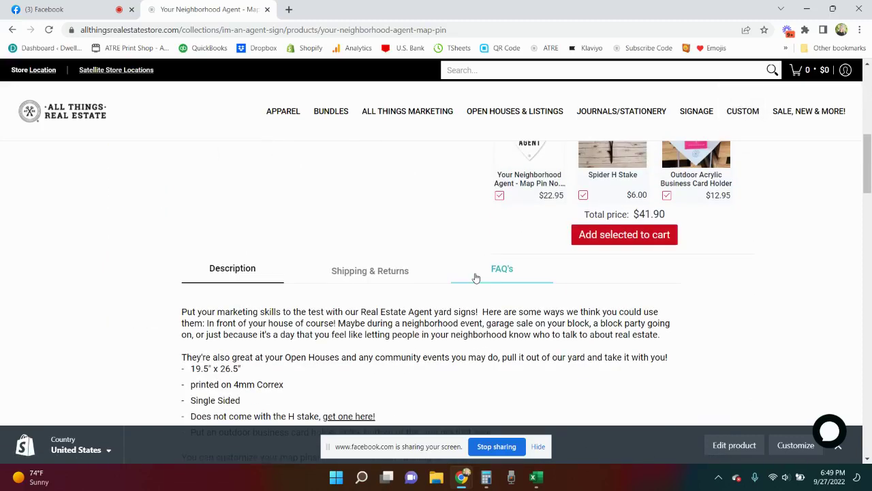
scroll(475, 278, up, 6)
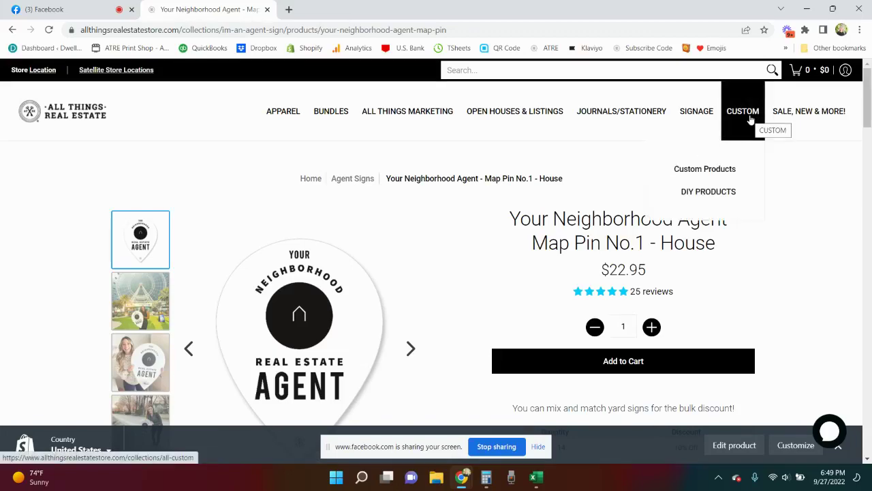
- Open the $34.95 DIY - Map Pin Yard Sign from DIY Products and read its how-to steps
click(713, 194)
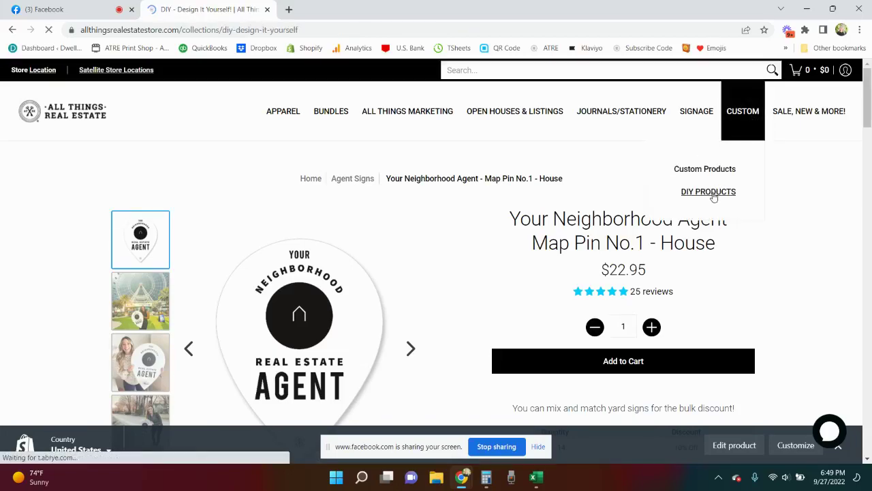
scroll(810, 242, down, 3)
scroll(810, 241, down, 2)
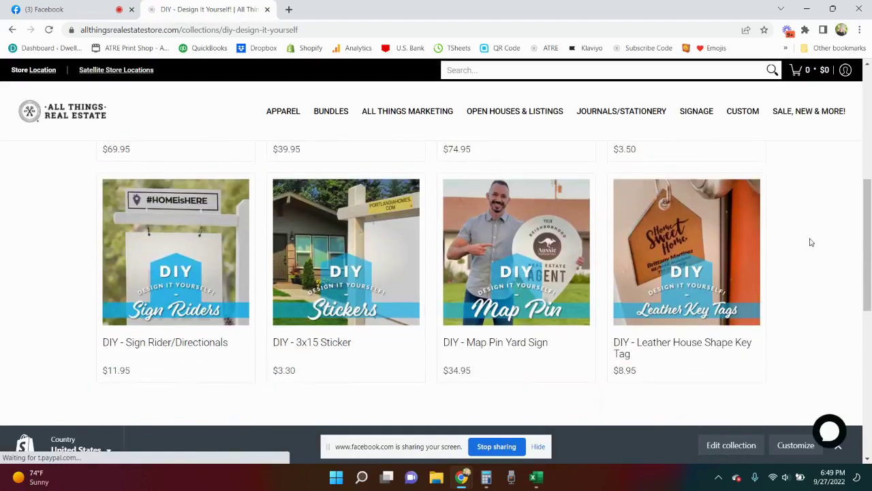
mouse_move(500, 290)
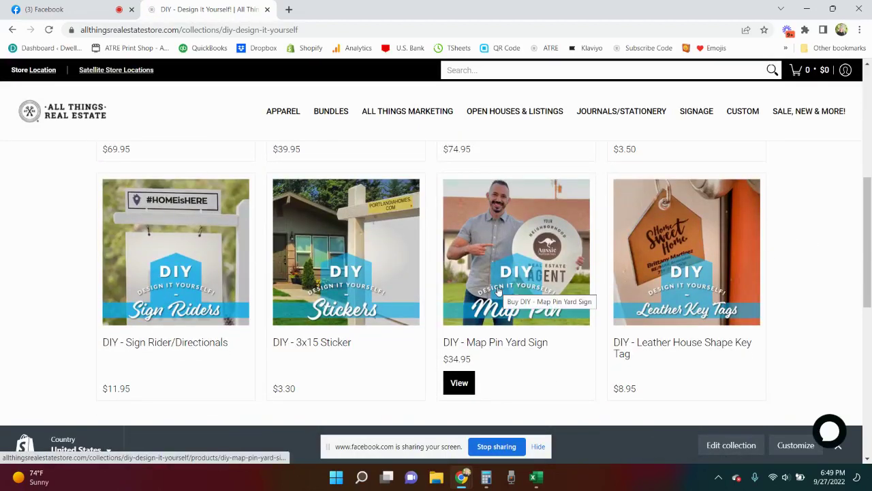
click(499, 290)
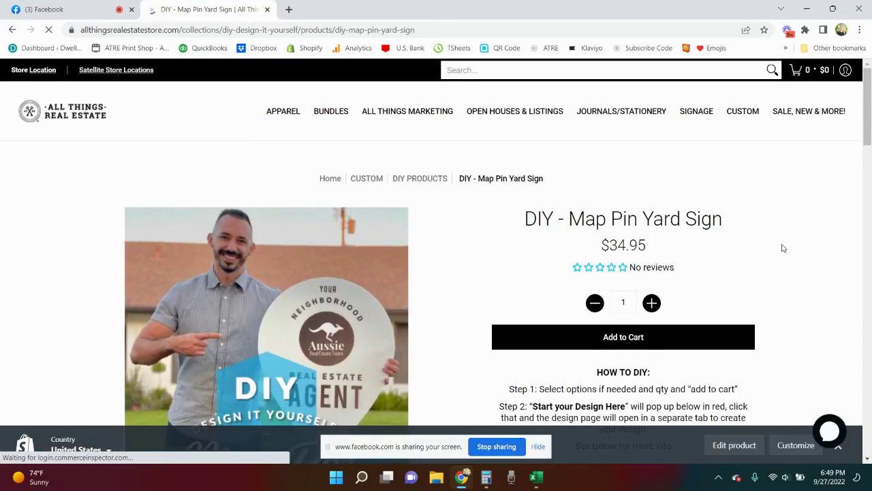
click(837, 452)
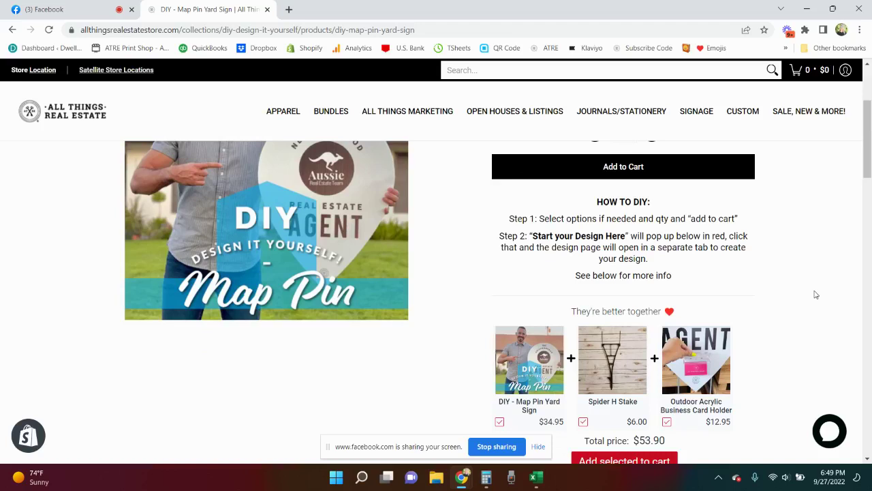
scroll(820, 291, down, 3)
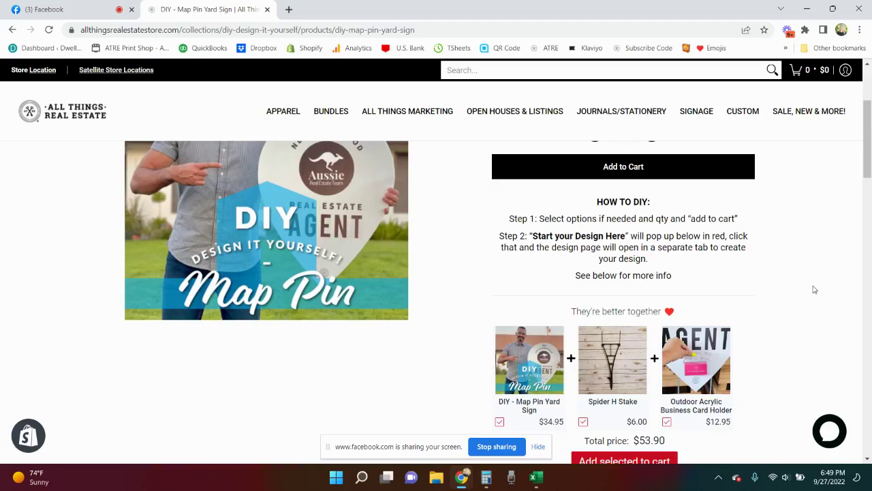
scroll(814, 290, up, 2)
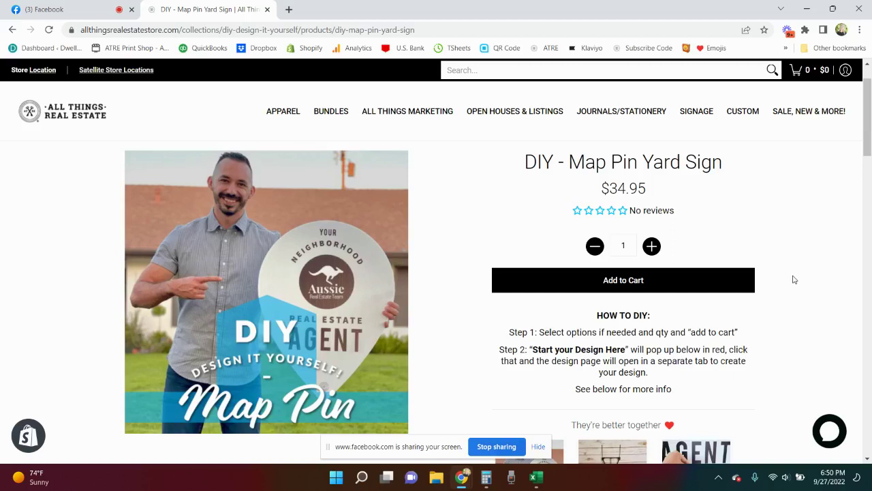
- Add the DIY Map Pin Yard Sign to the cart and launch its edocbuilder design editor
click(676, 287)
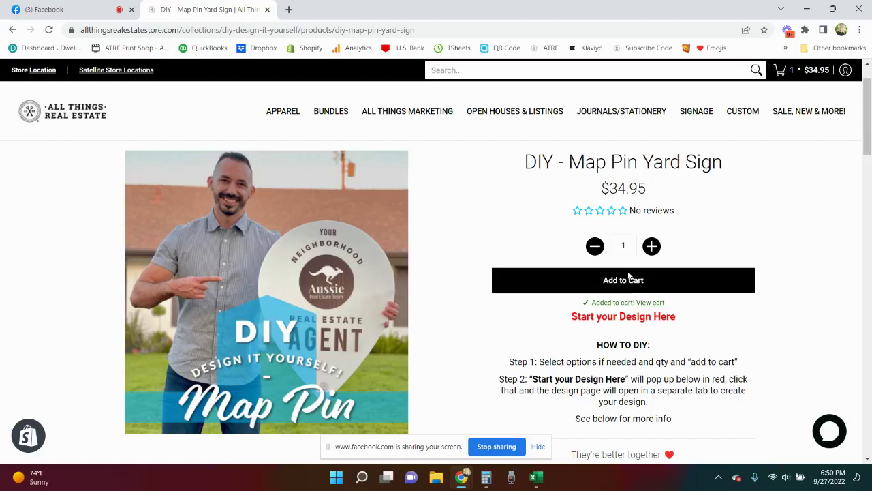
click(627, 324)
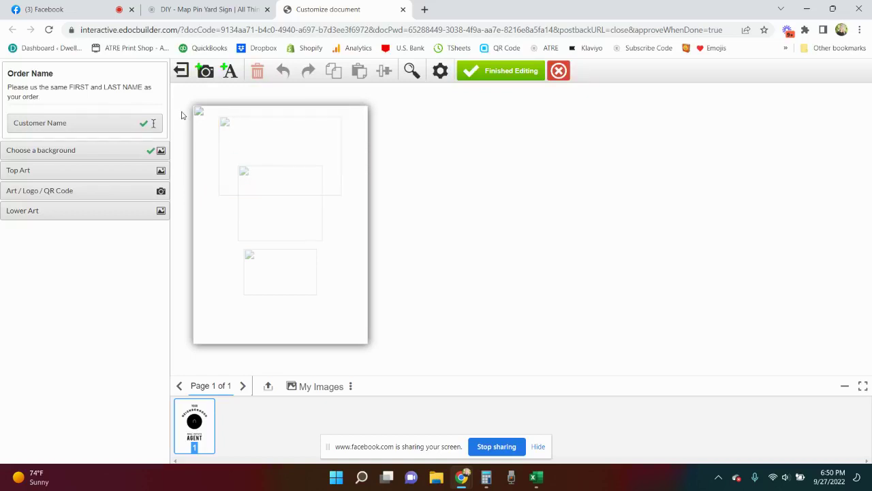
- Replace the Customer Name 'New Text' placeholder with the customer's full name
click(64, 125)
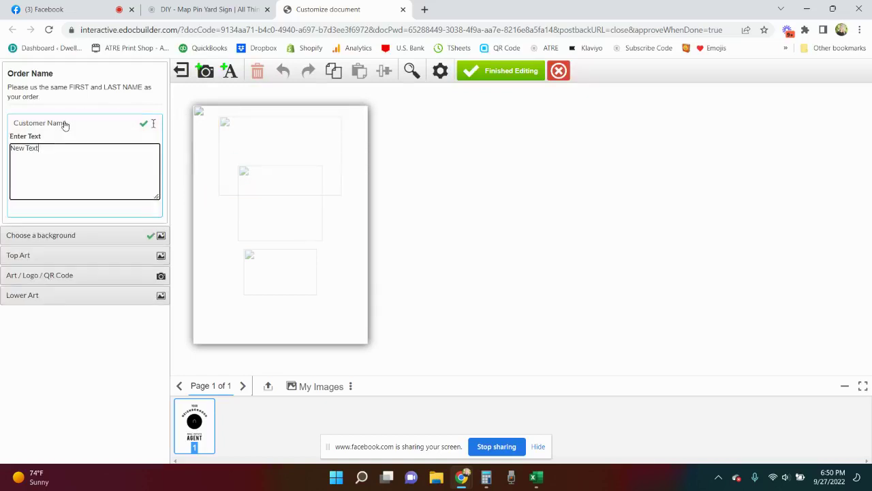
click(61, 150)
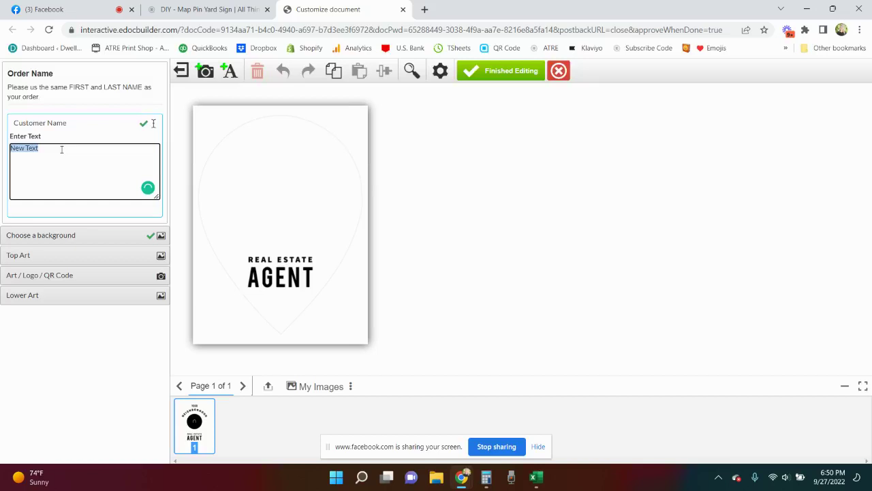
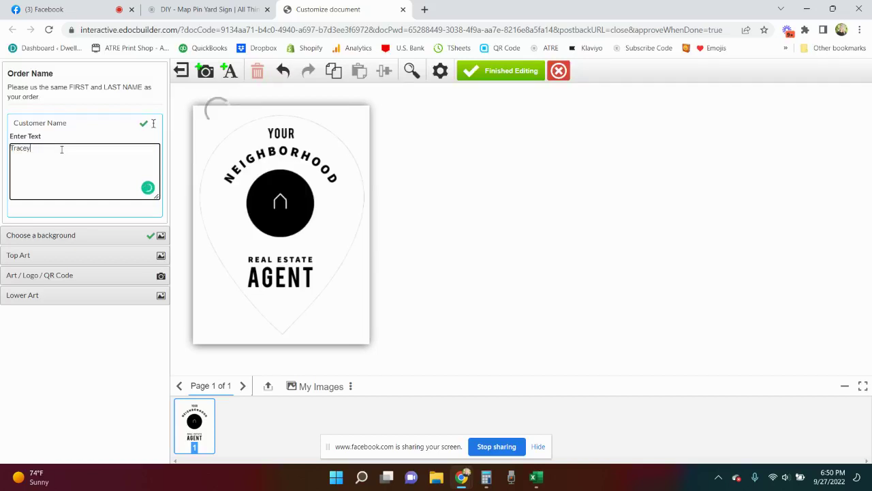
click(96, 238)
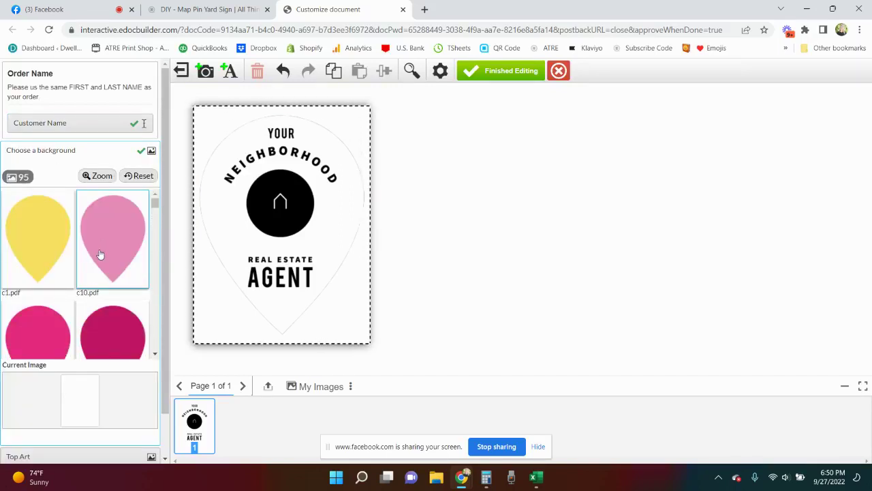
scroll(99, 254, down, 5)
scroll(99, 252, up, 2)
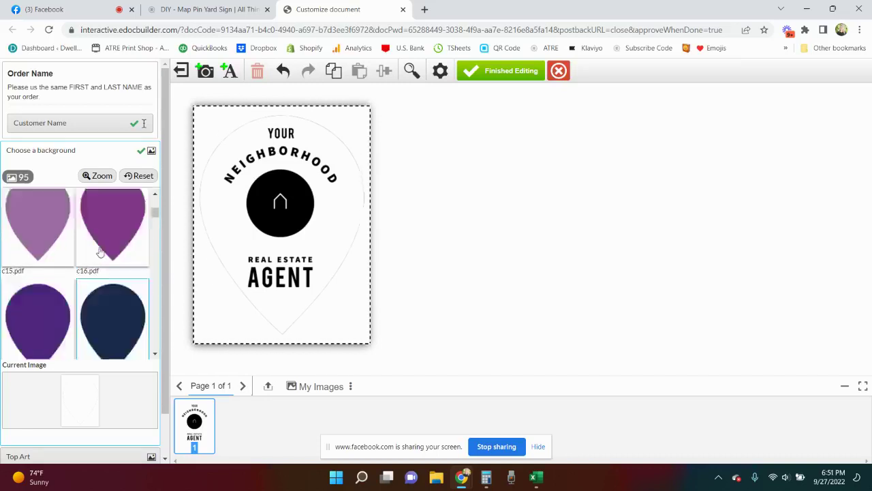
scroll(99, 252, up, 1)
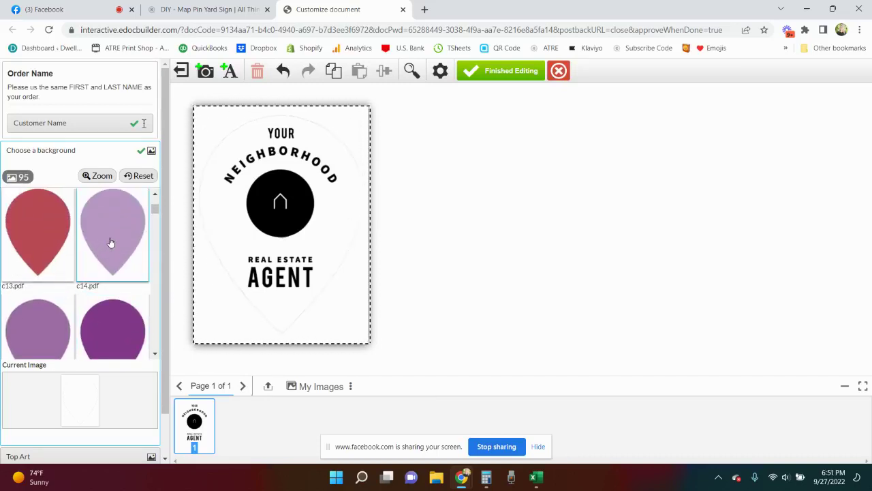
click(111, 242)
scroll(111, 243, down, 3)
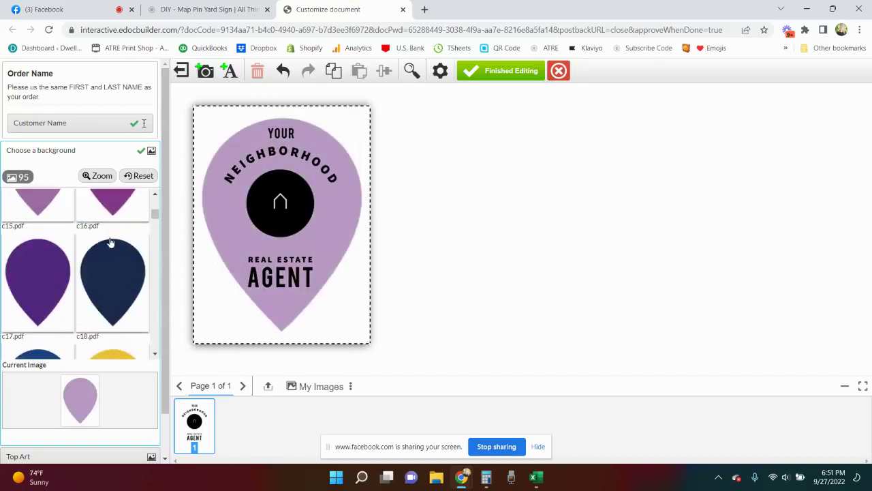
scroll(111, 243, down, 7)
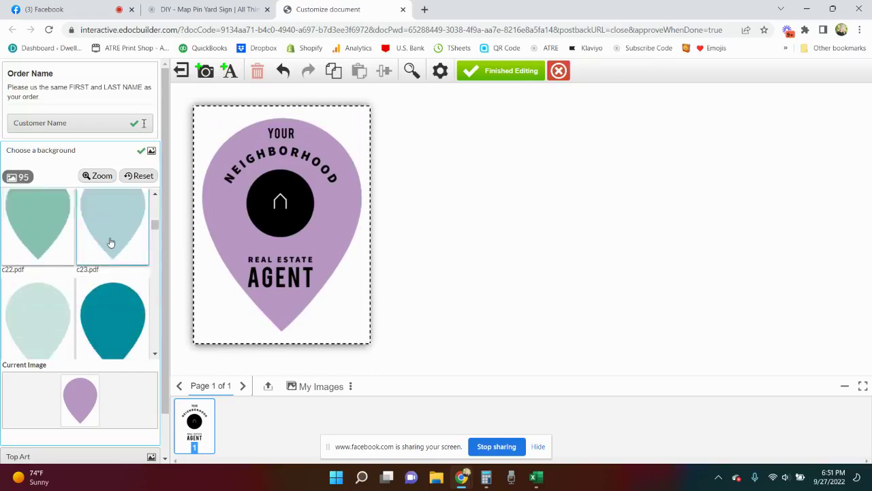
scroll(112, 242, down, 8)
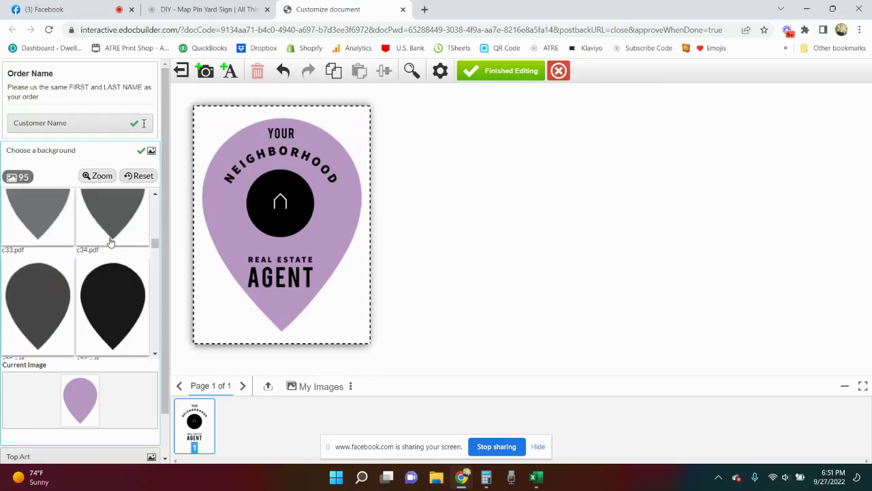
scroll(111, 243, up, 8)
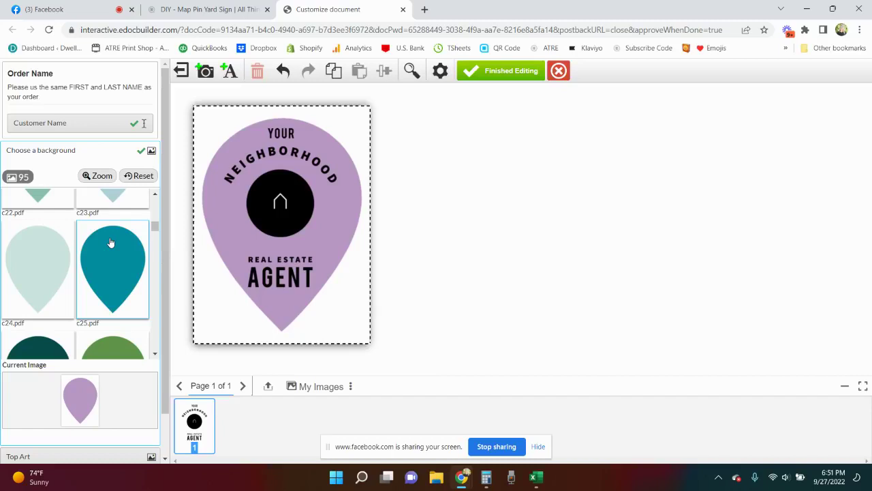
scroll(126, 384, down, 1)
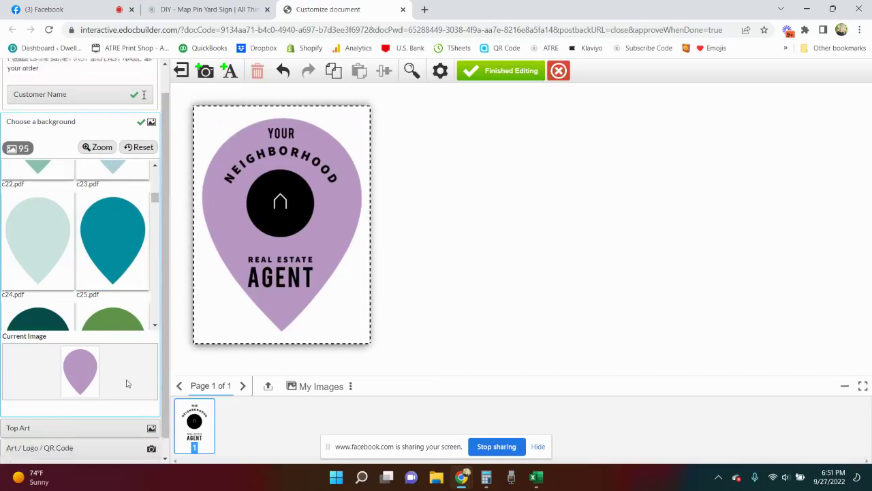
scroll(126, 383, down, 1)
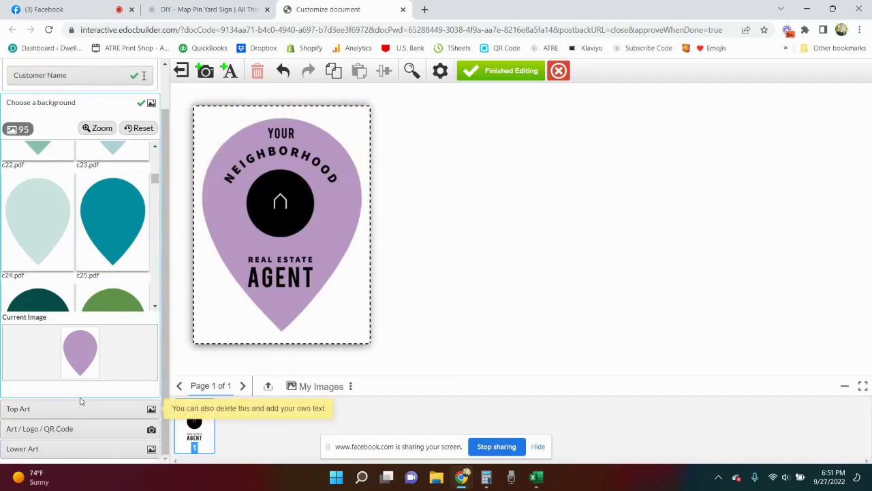
- Replace the top art with #sold-black.pdf and resize it to sit above the circle
click(79, 408)
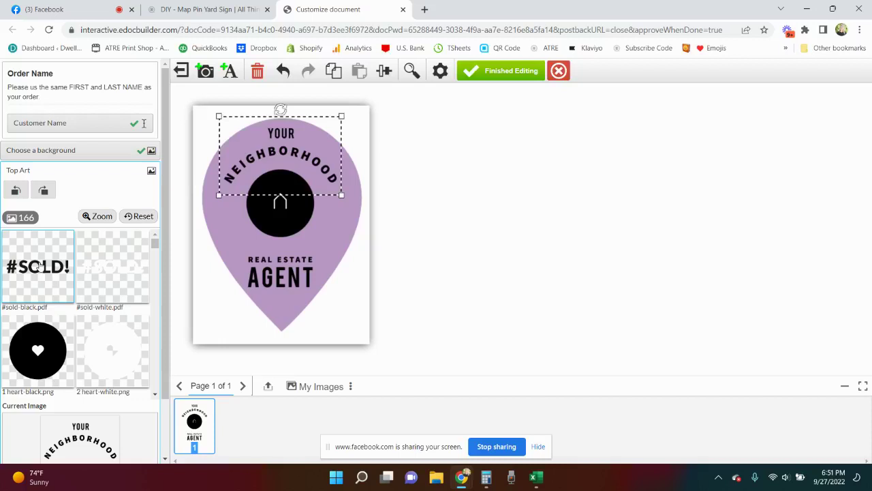
click(40, 265)
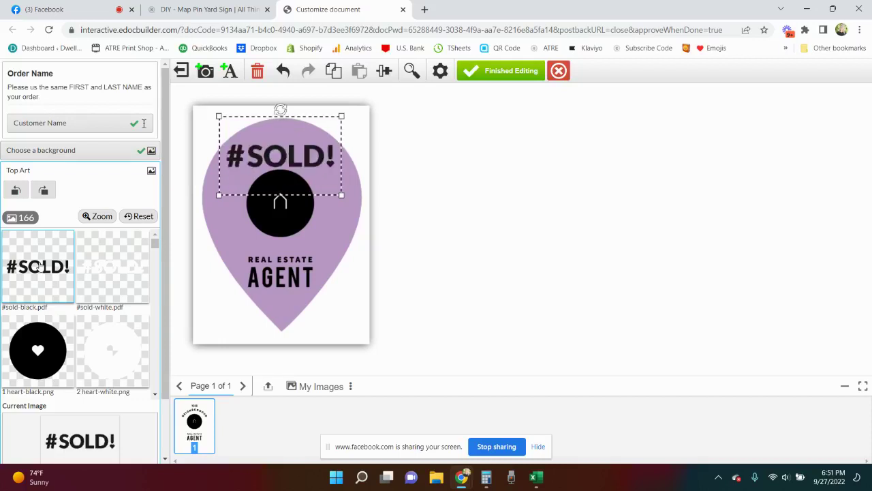
mouse_move(287, 167)
mouse_down()
mouse_move(291, 233)
mouse_move(297, 165)
mouse_move(269, 159)
mouse_move(287, 160)
mouse_up()
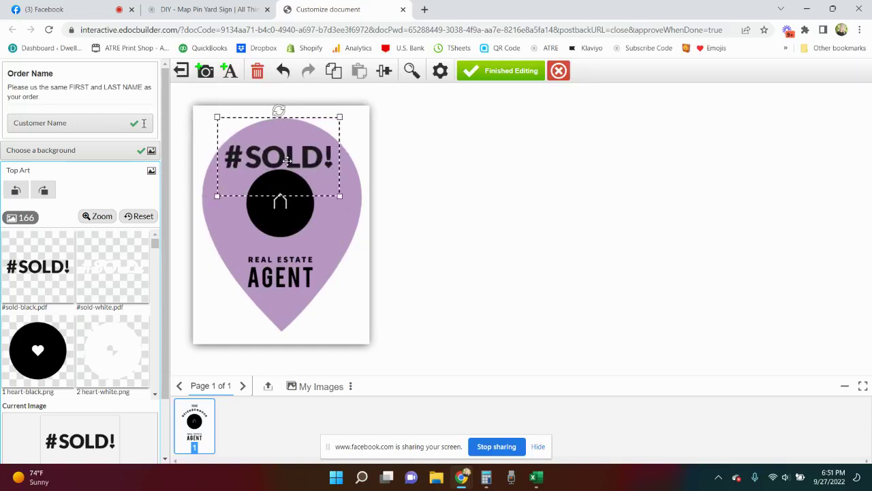
mouse_move(339, 117)
mouse_down()
mouse_move(304, 140)
mouse_move(326, 126)
mouse_up()
drag(270, 158, 283, 148)
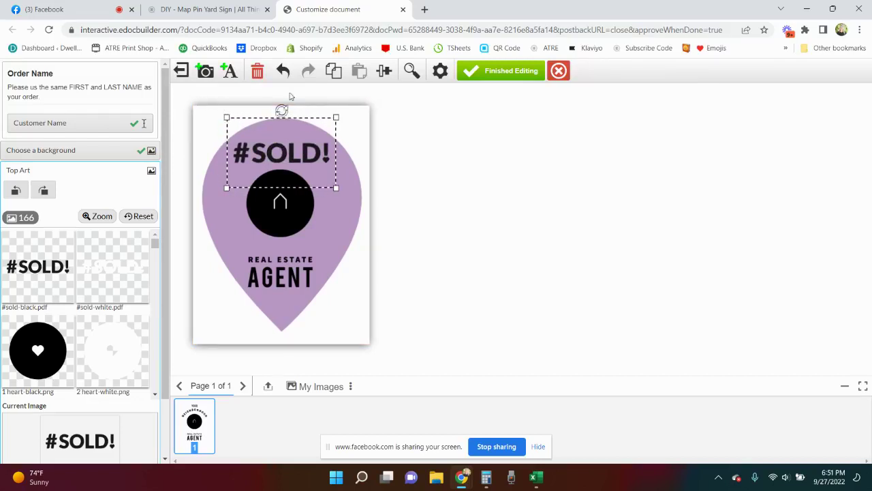
- Copy and paste the #SOLD! art, then delete the duplicate copy
click(333, 71)
click(359, 71)
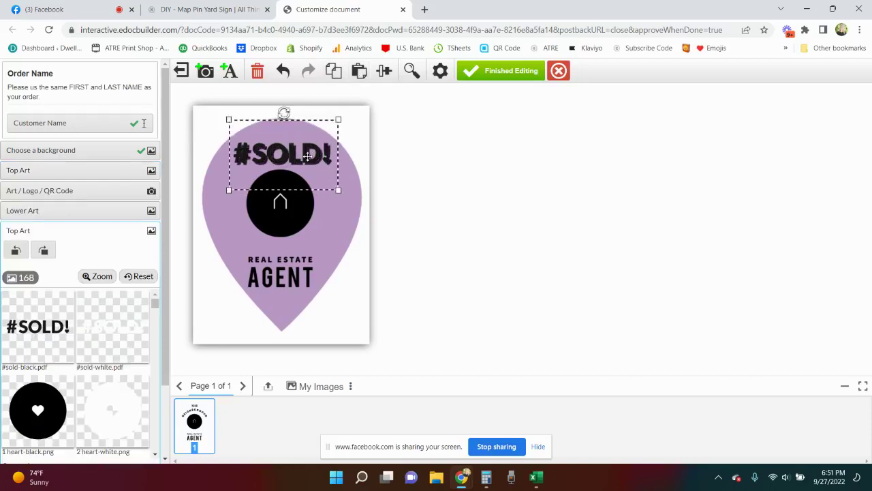
drag(307, 156, 347, 191)
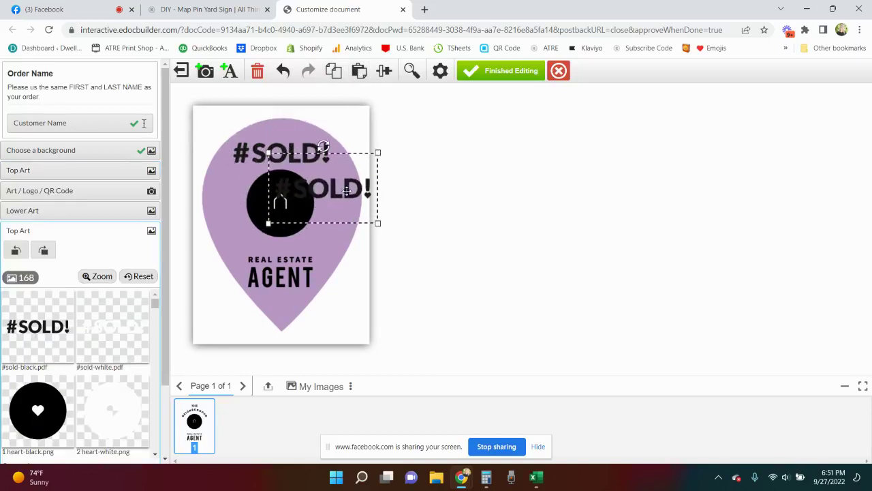
click(256, 71)
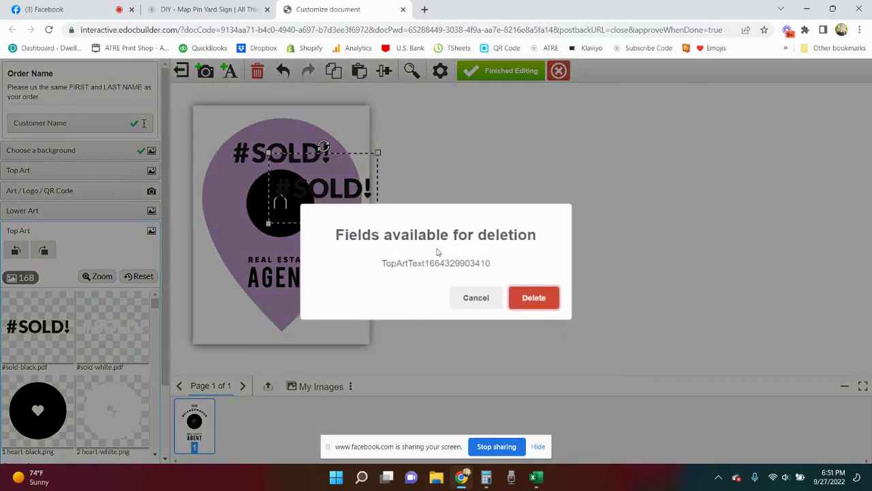
click(530, 304)
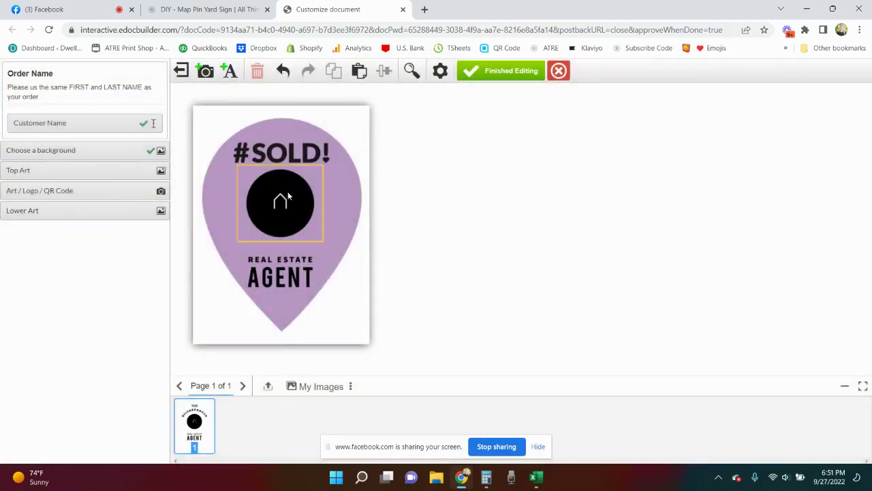
- Replace the house circle logo with the uploaded Best-Day-Ever-Black-22 image
click(288, 201)
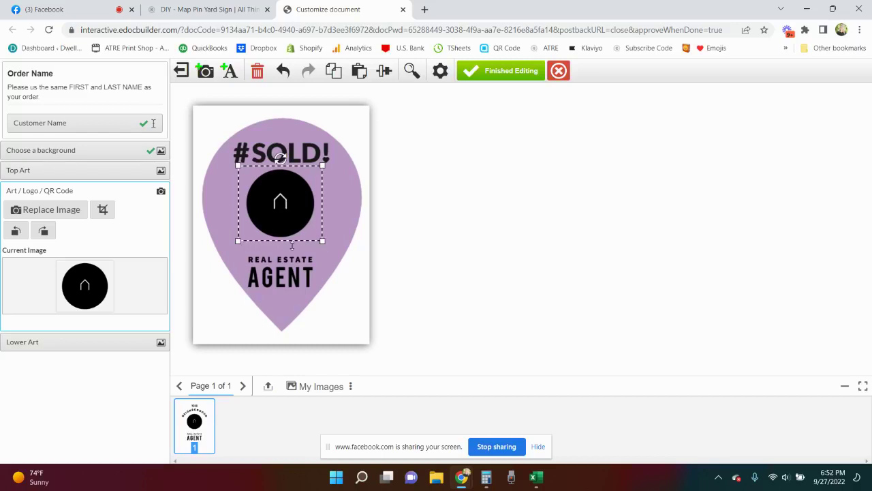
click(280, 270)
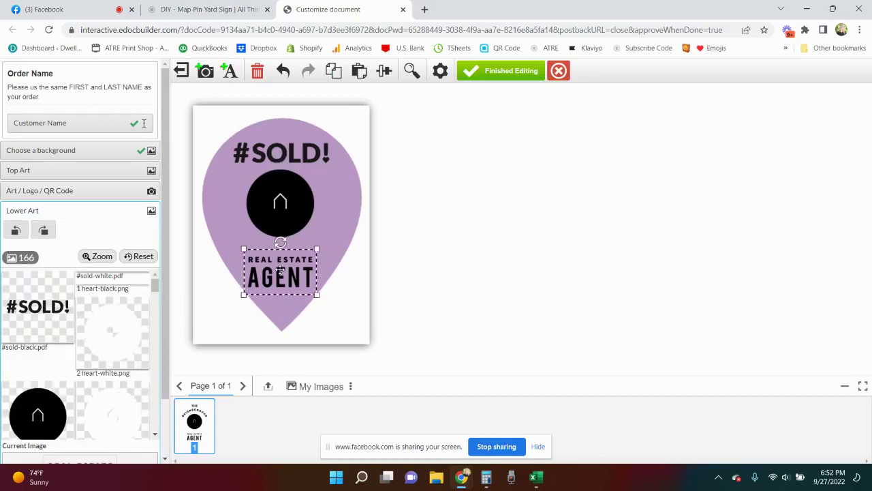
click(289, 199)
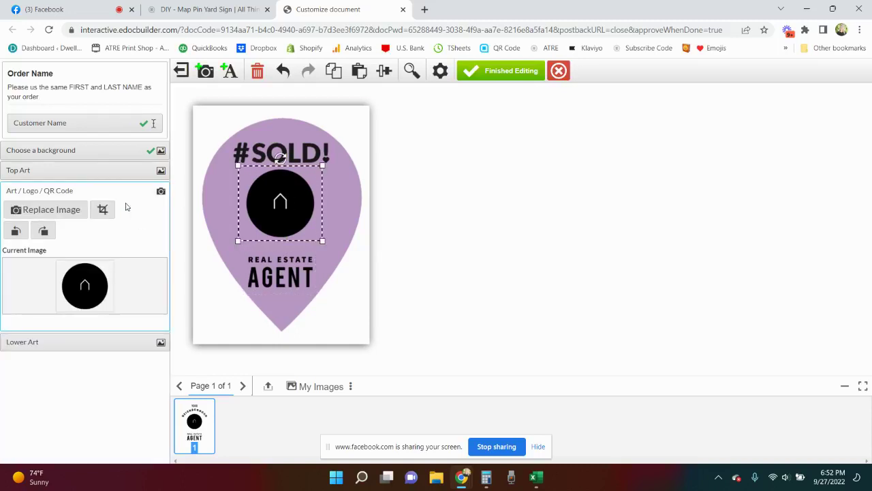
click(68, 213)
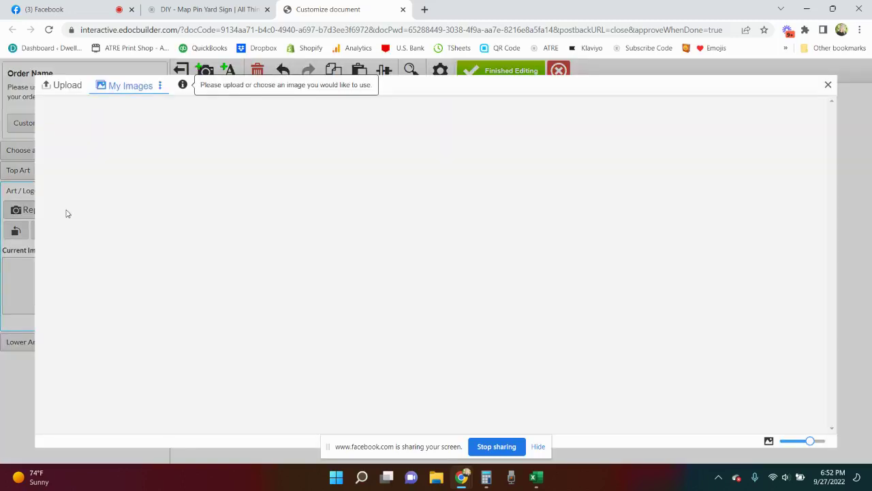
click(63, 86)
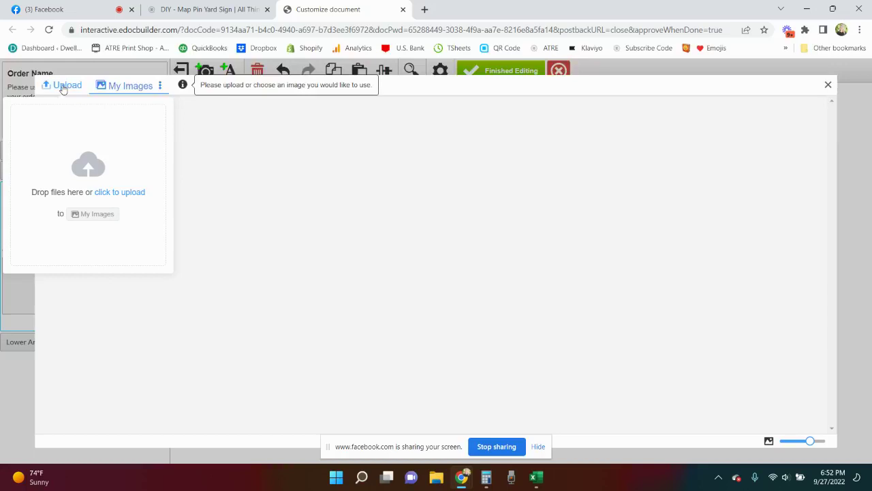
click(64, 87)
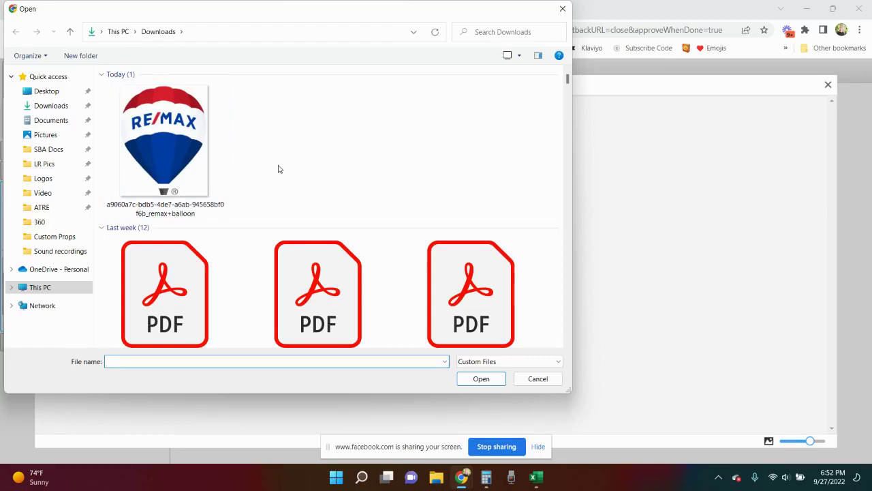
scroll(266, 169, down, 15)
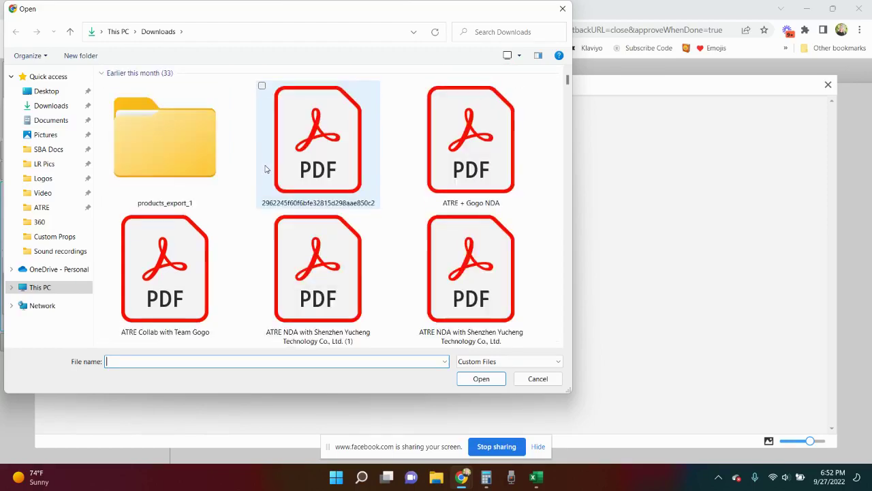
scroll(266, 169, up, 1)
scroll(265, 169, down, 1)
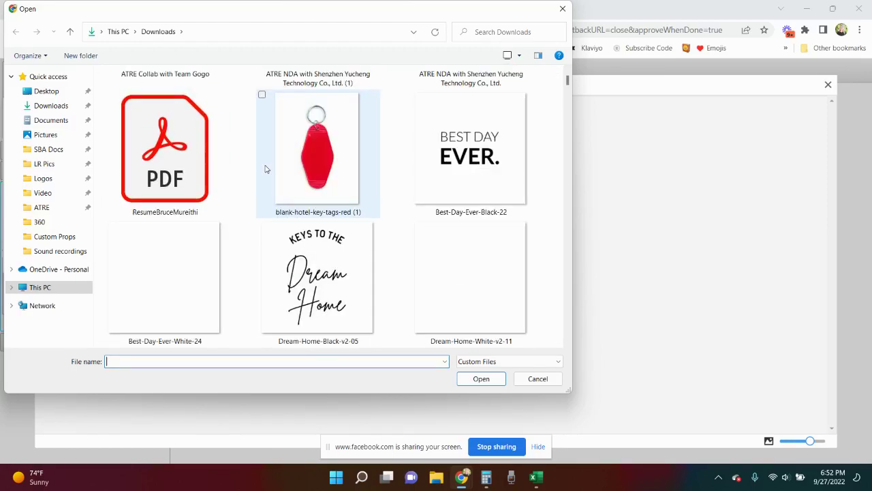
double_click(437, 188)
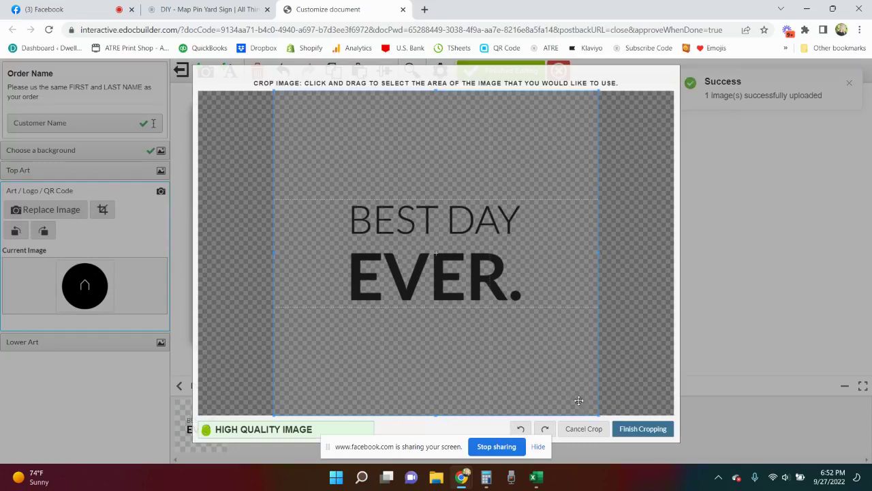
- Crop the image tightly around the BEST DAY EVER. text and place it on the sign
drag(599, 414, 525, 312)
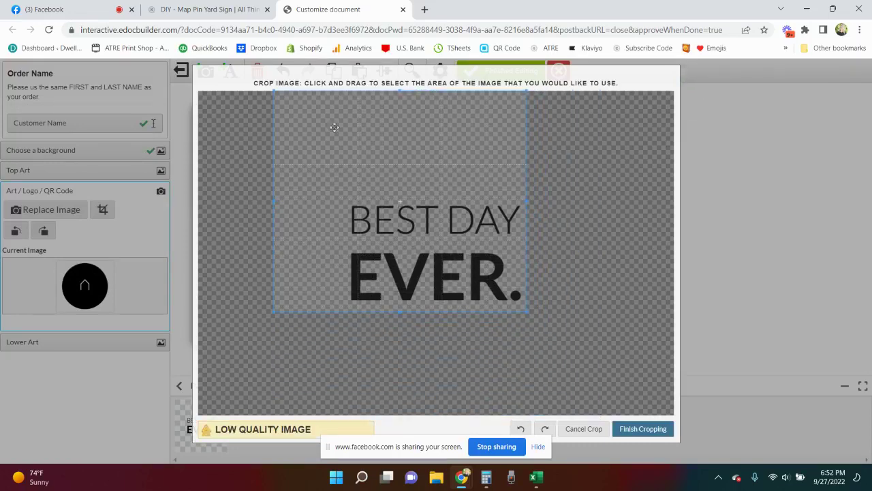
drag(273, 90, 339, 194)
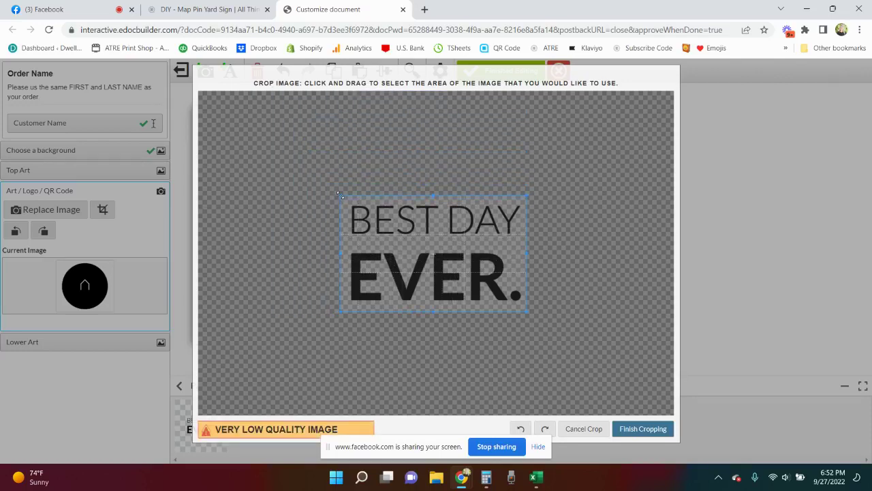
click(644, 430)
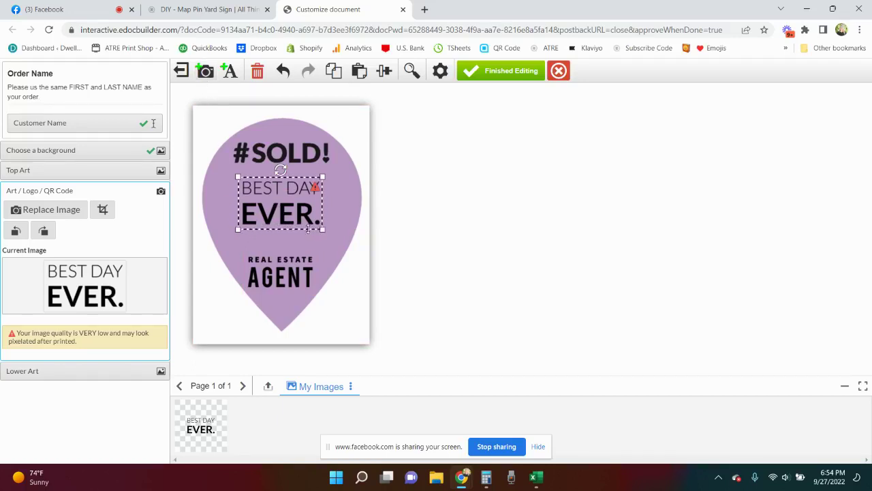
- Nudge BEST DAY EVER. up and swap the #SOLD! top art for the white YOUR NEIGHBORHOOD arc
drag(308, 228, 307, 225)
click(287, 153)
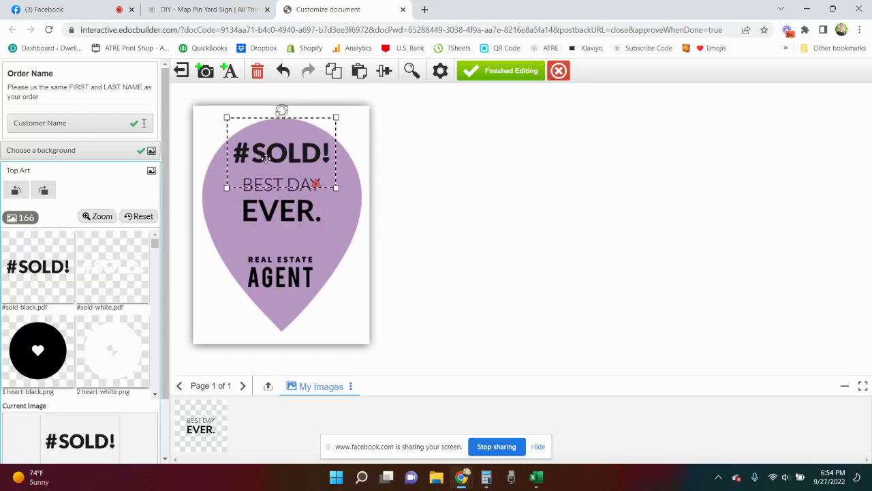
scroll(113, 272, down, 3)
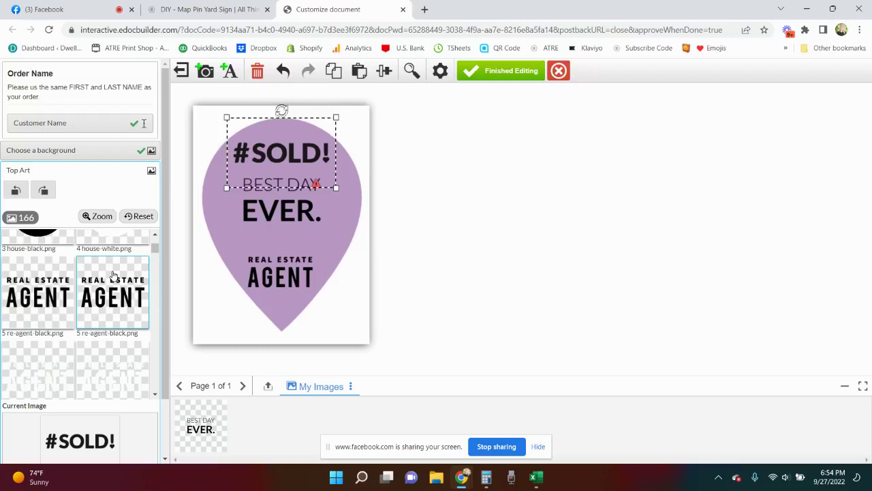
scroll(113, 273, down, 2)
click(50, 334)
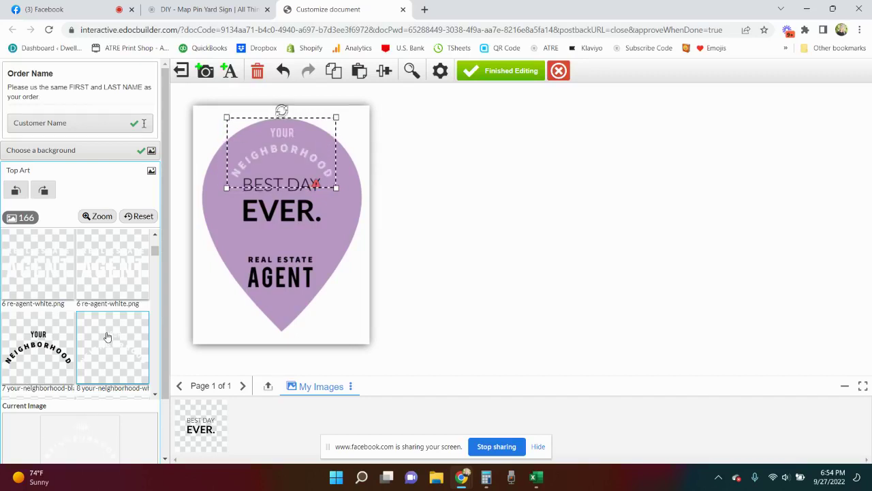
click(284, 229)
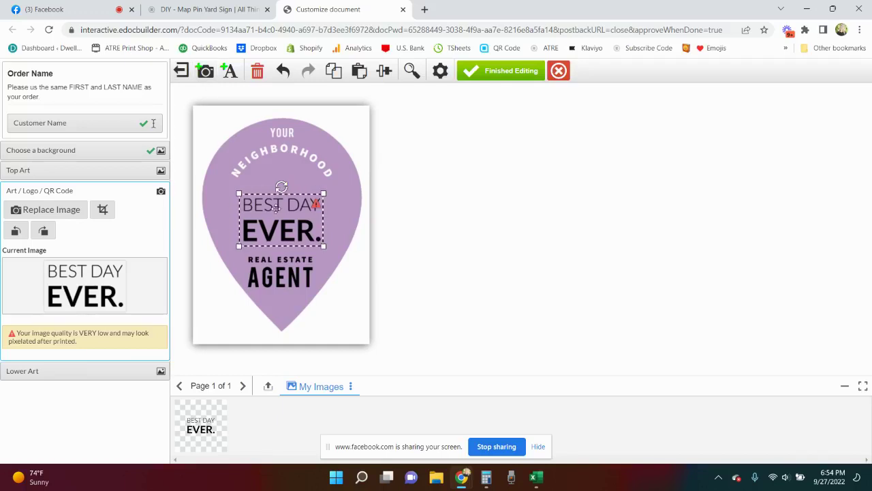
- Search Downloads for 'atr' and upload the google play ATRE logo.png image
click(79, 212)
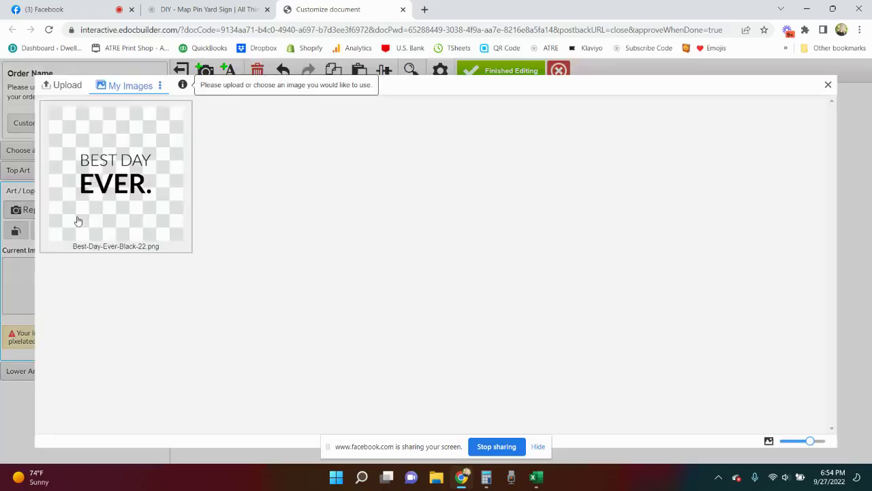
click(61, 84)
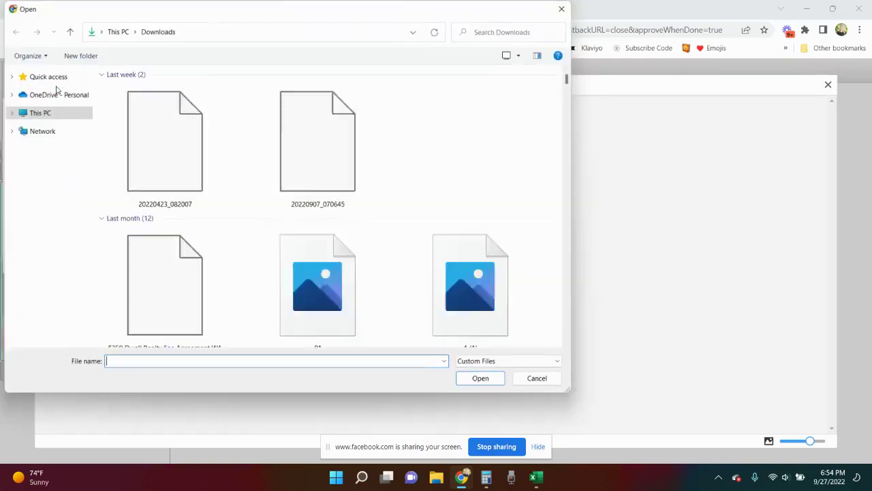
click(492, 35)
text(atre logo)
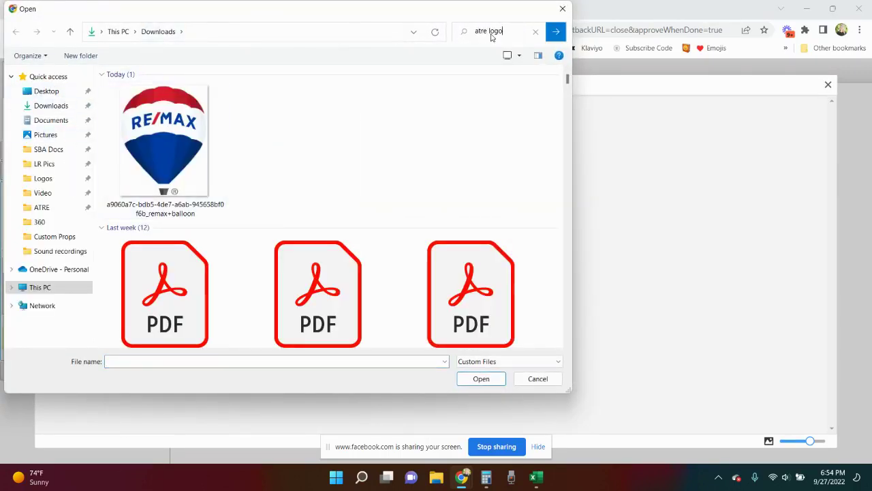
click(556, 35)
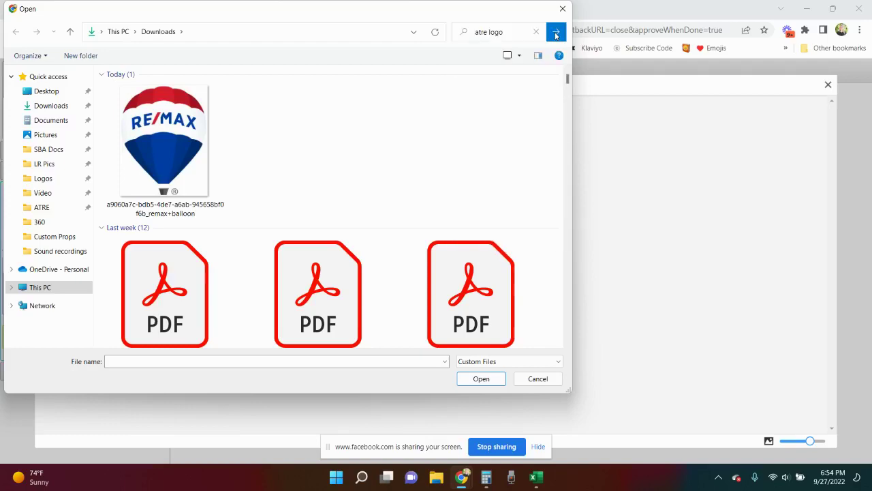
scroll(464, 205, down, 1)
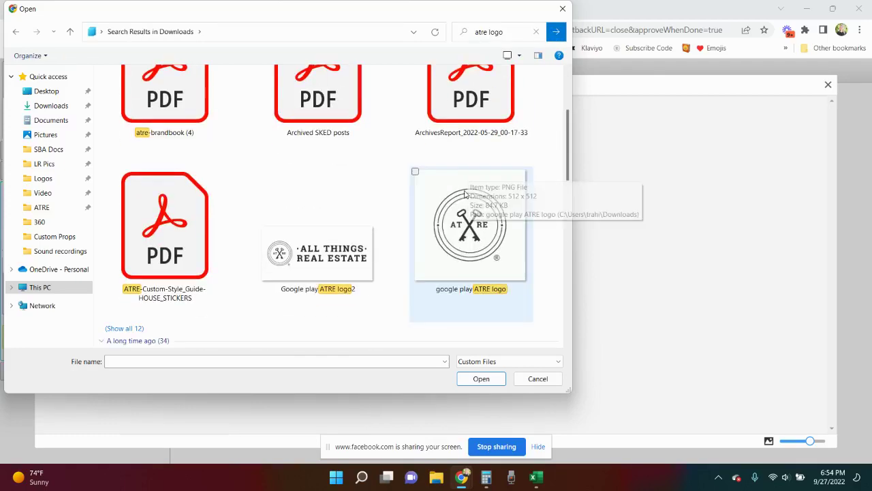
double_click(462, 233)
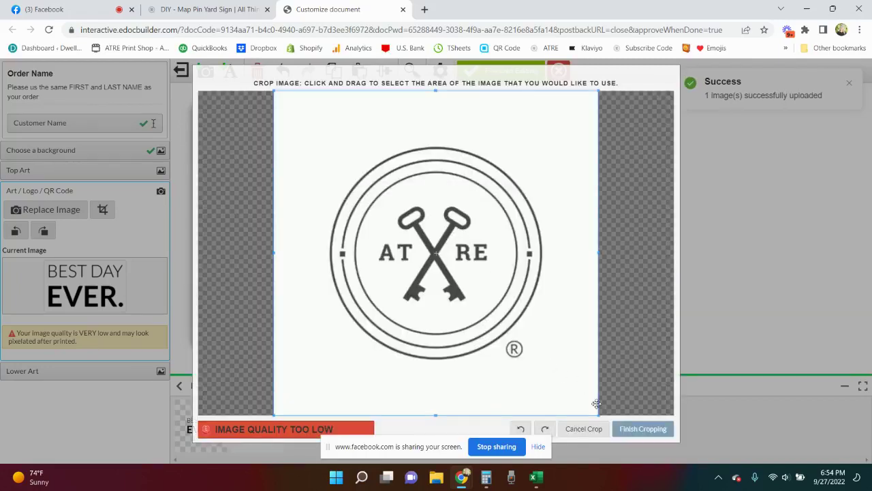
- Cancel the logo crop, keeping BEST DAY EVER. on the sign, and close the image choices
drag(596, 413, 554, 364)
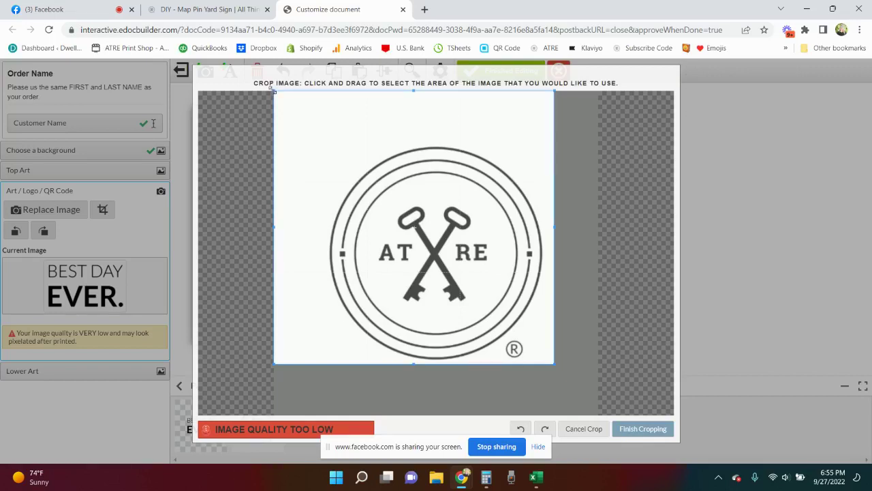
drag(272, 89, 318, 138)
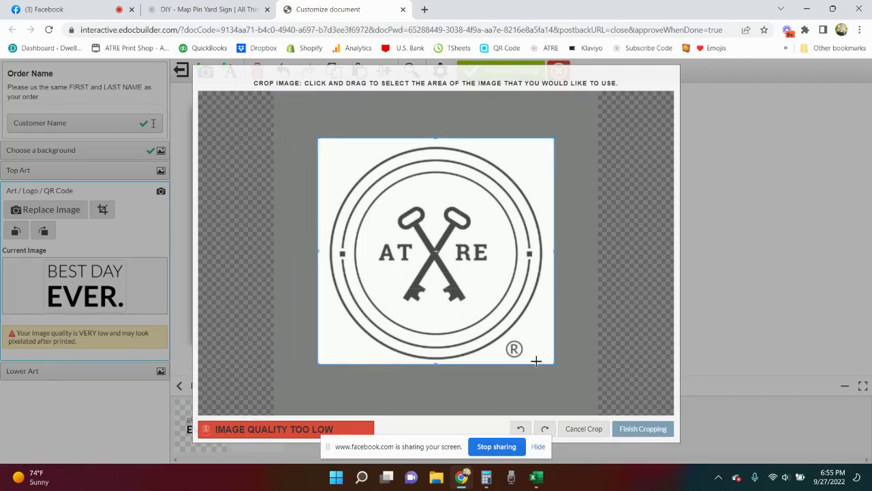
click(583, 429)
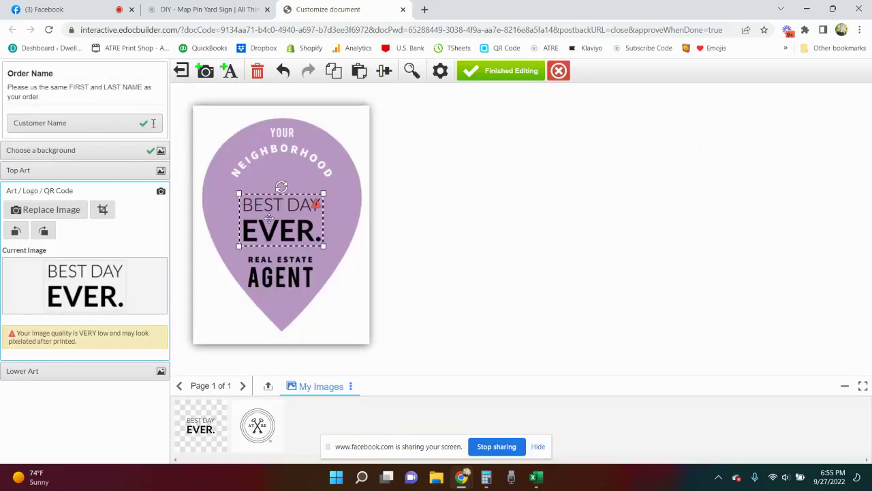
click(71, 216)
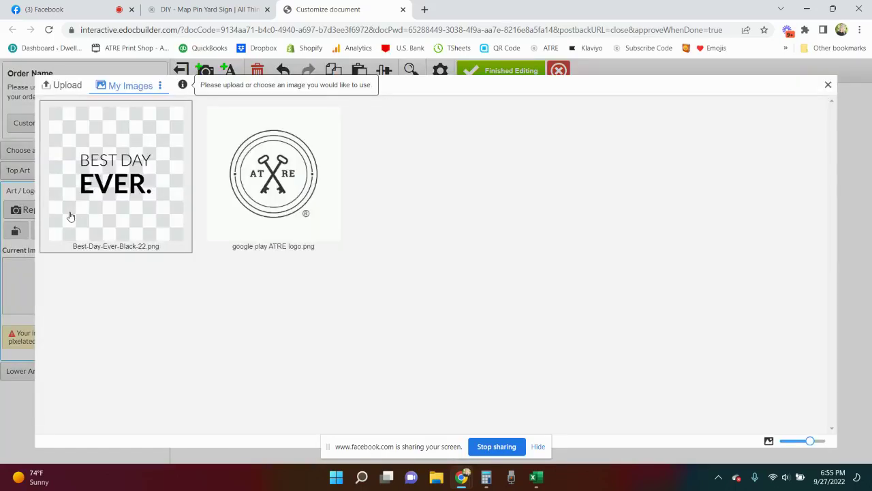
click(828, 86)
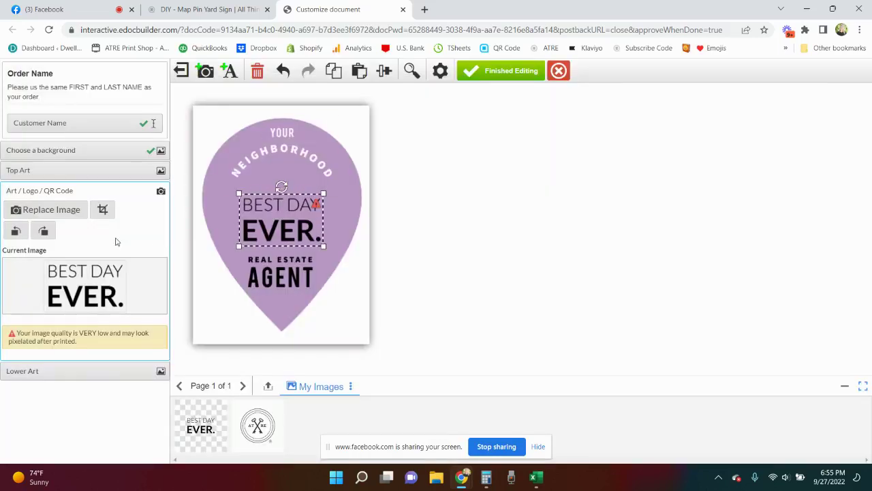
- Switch the lower art to the 1 heart-black design and delete the BEST DAY EVER. image
click(88, 369)
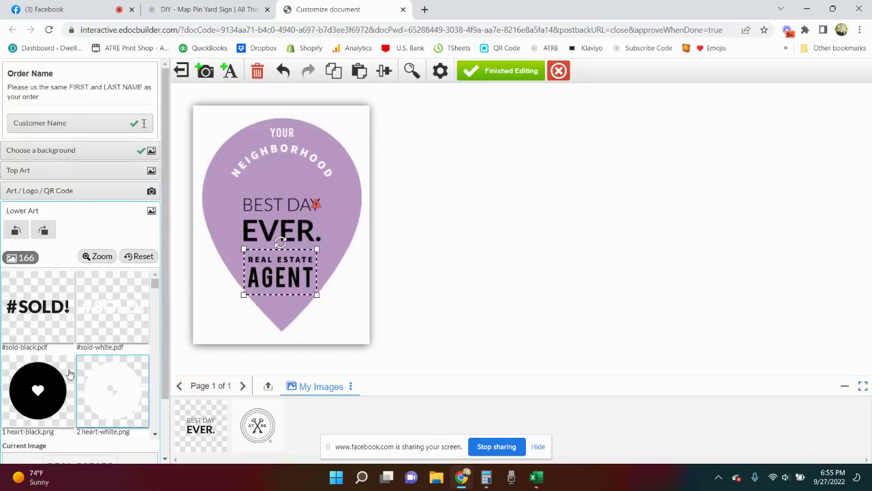
click(69, 373)
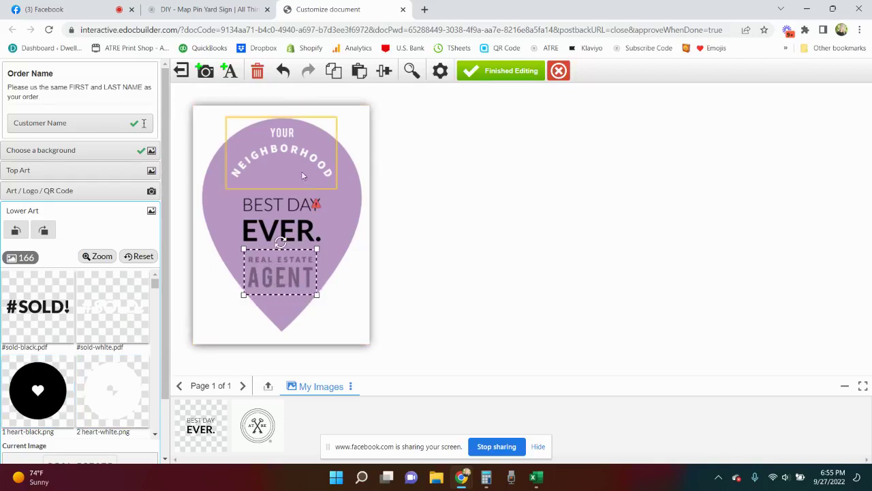
click(293, 214)
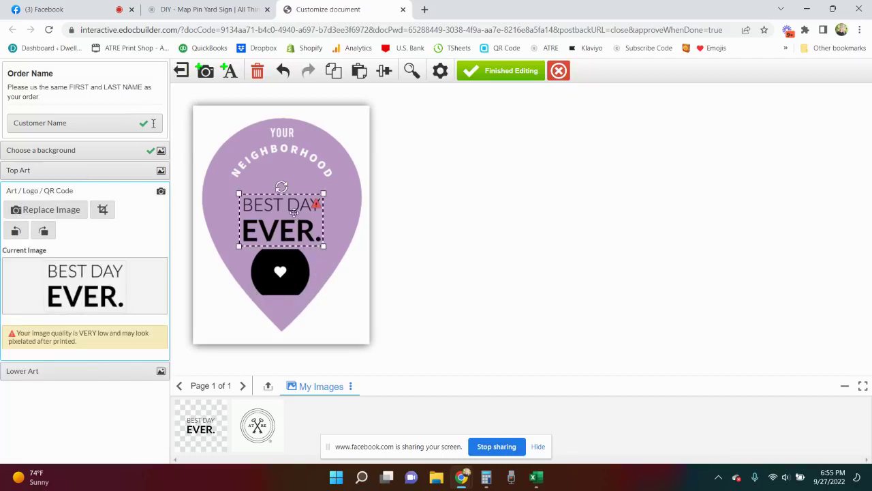
click(257, 71)
click(534, 297)
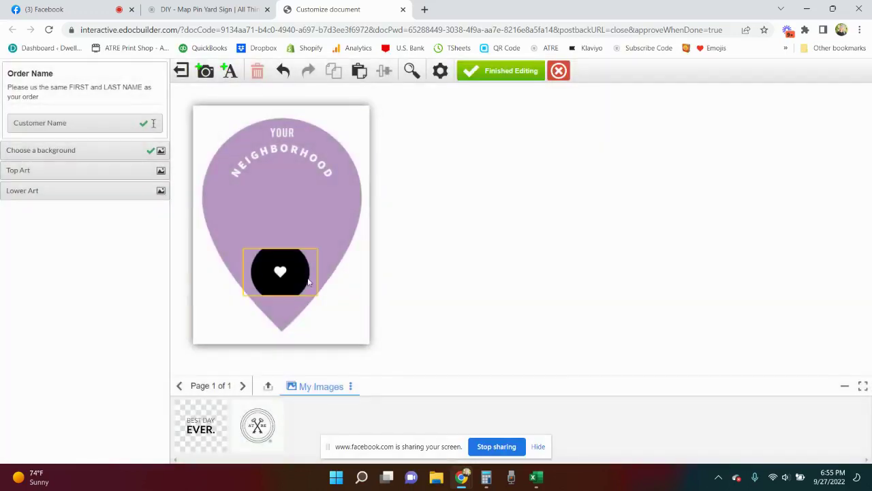
- Enlarge the black heart proportionally by its corner handle
drag(317, 249, 334, 238)
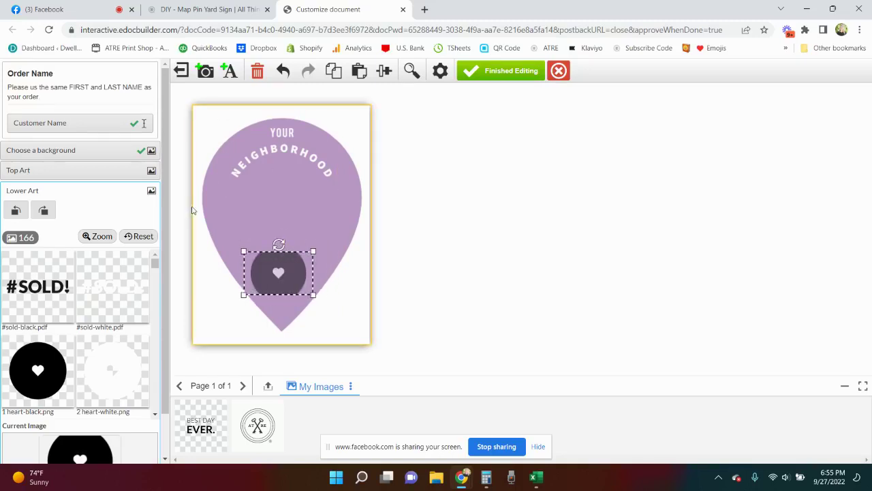
scroll(112, 291, down, 3)
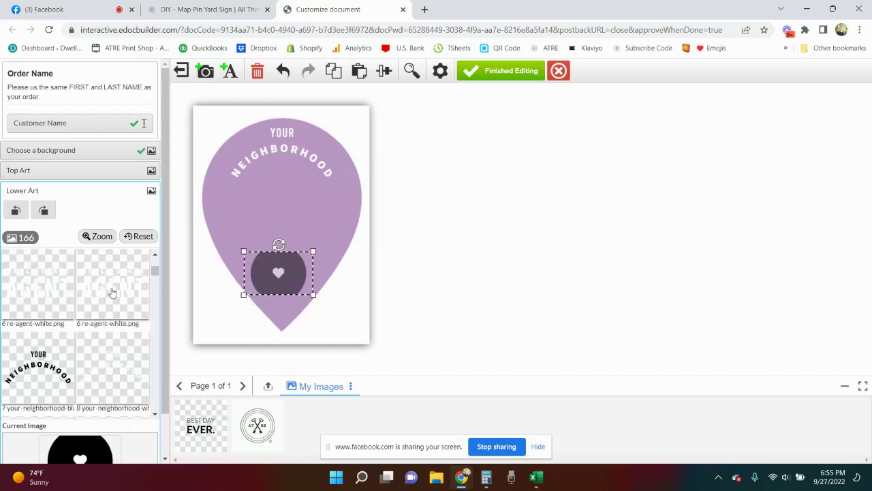
scroll(112, 292, up, 3)
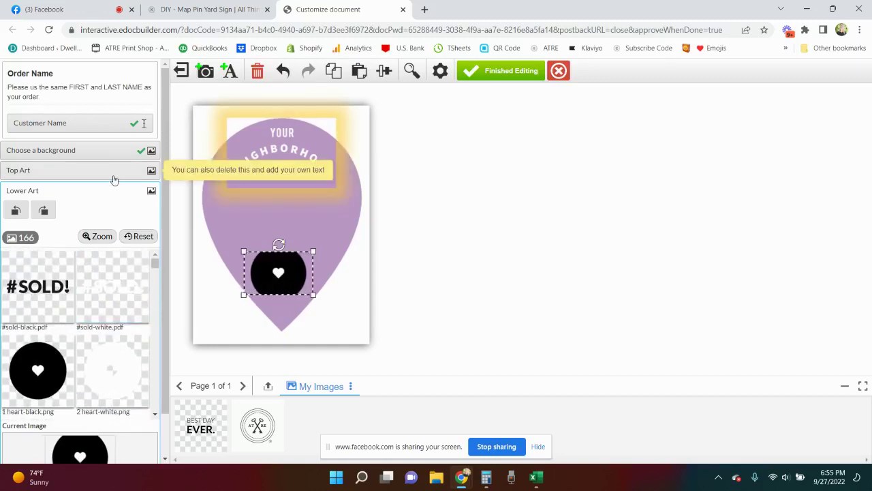
click(265, 150)
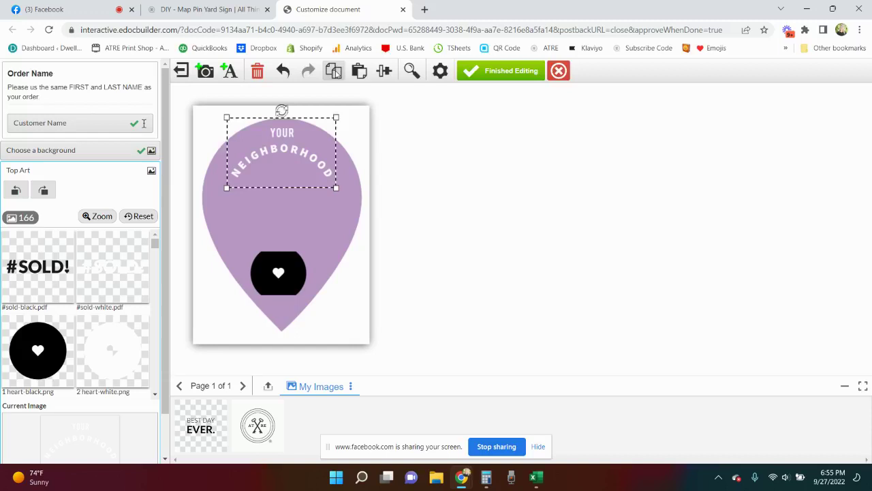
- Duplicate the YOUR NEIGHBORHOOD top art, move the copy below the arc and shrink it
click(357, 72)
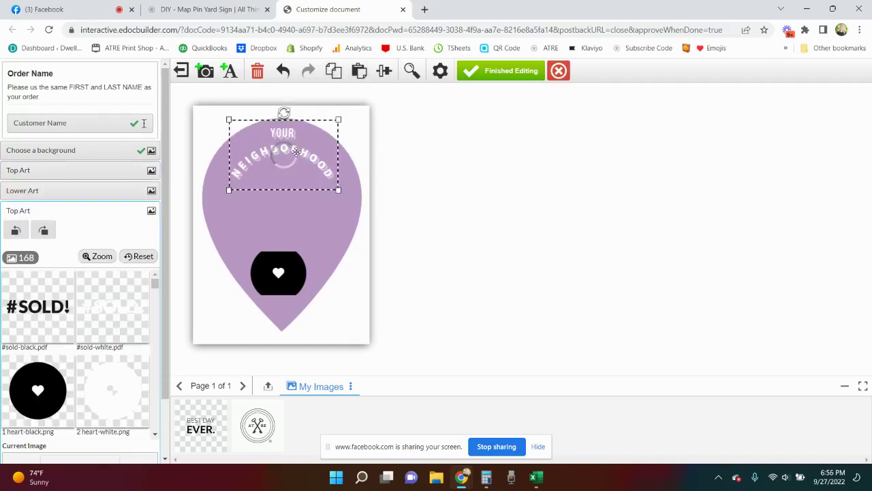
drag(297, 151, 295, 199)
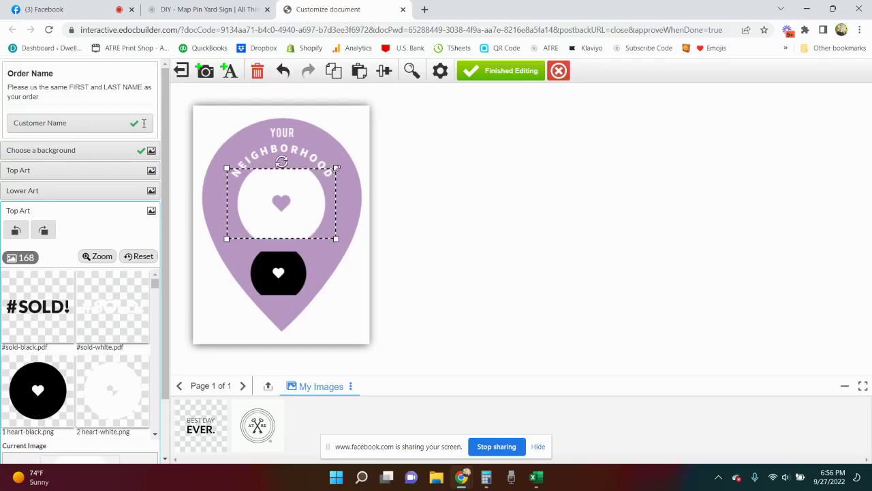
drag(336, 168, 318, 179)
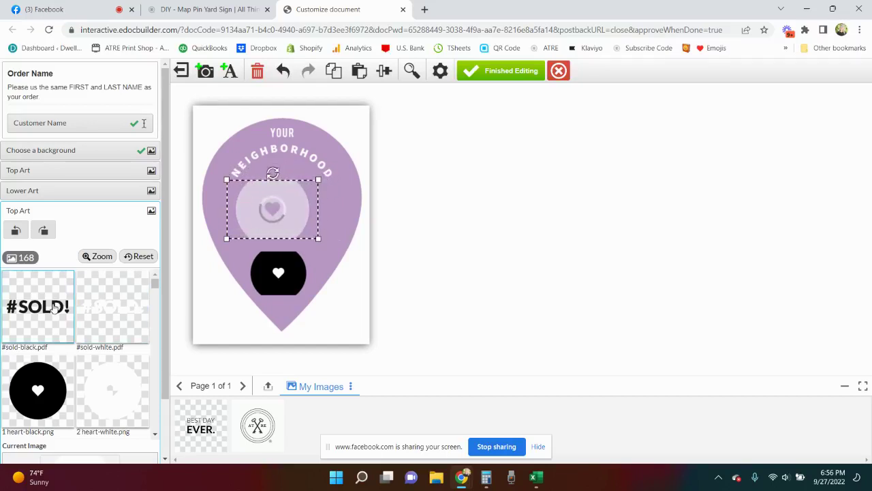
- Fill the copy with the because I love houses design, enlarge it, then try the white house image
scroll(68, 310, down, 5)
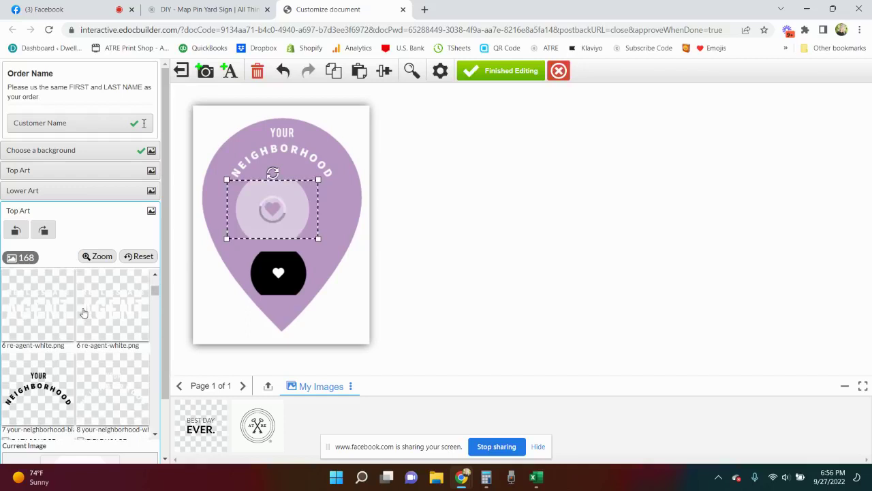
scroll(83, 313, down, 5)
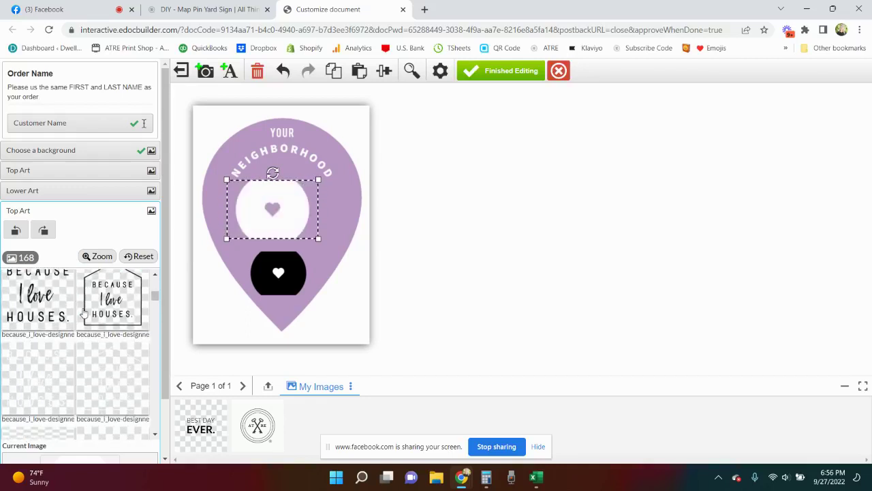
click(57, 309)
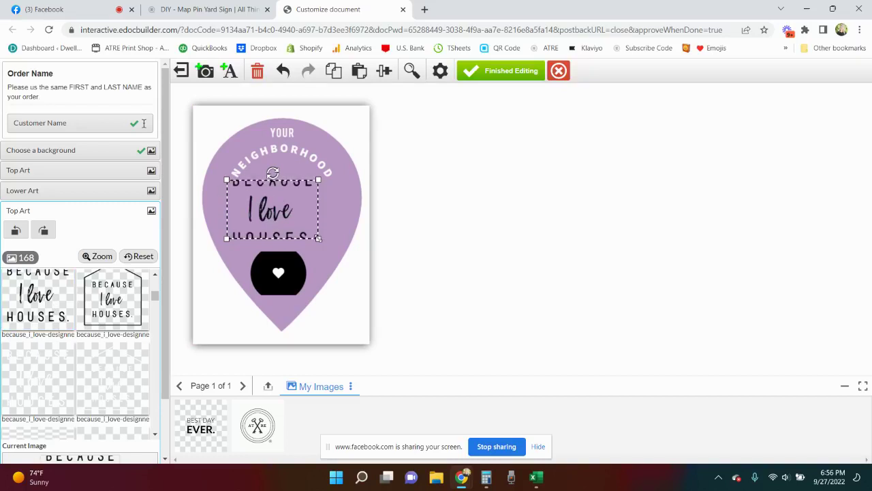
drag(317, 238, 324, 243)
scroll(95, 350, down, 3)
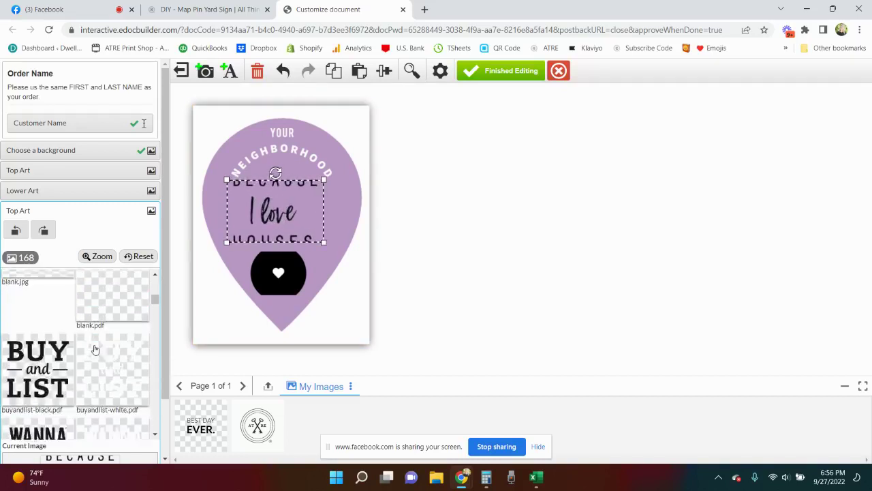
scroll(95, 349, down, 2)
scroll(79, 348, up, 5)
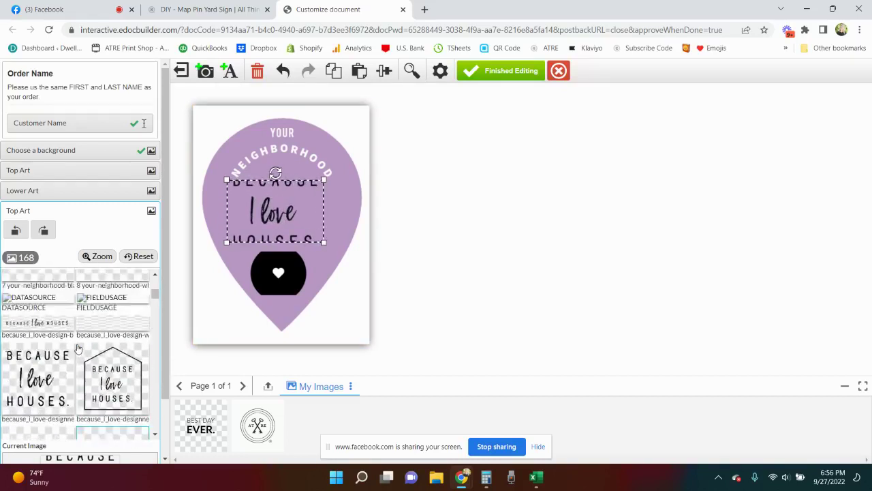
scroll(78, 348, up, 1)
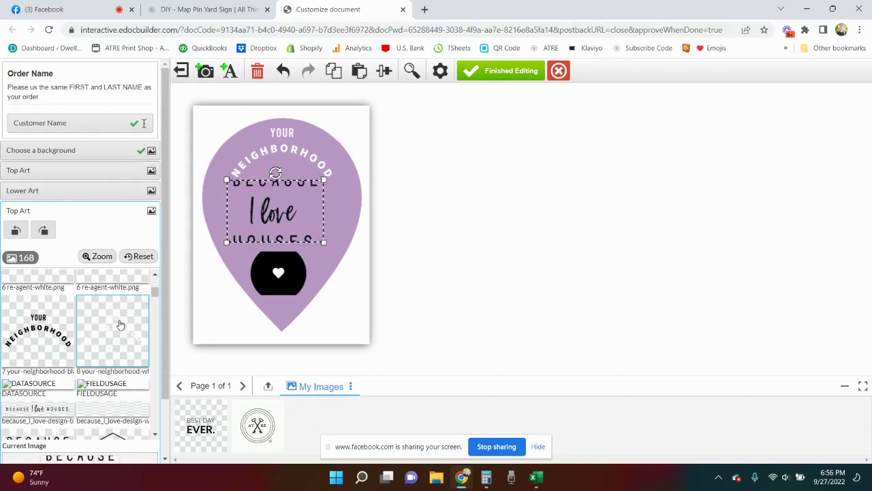
scroll(120, 325, up, 3)
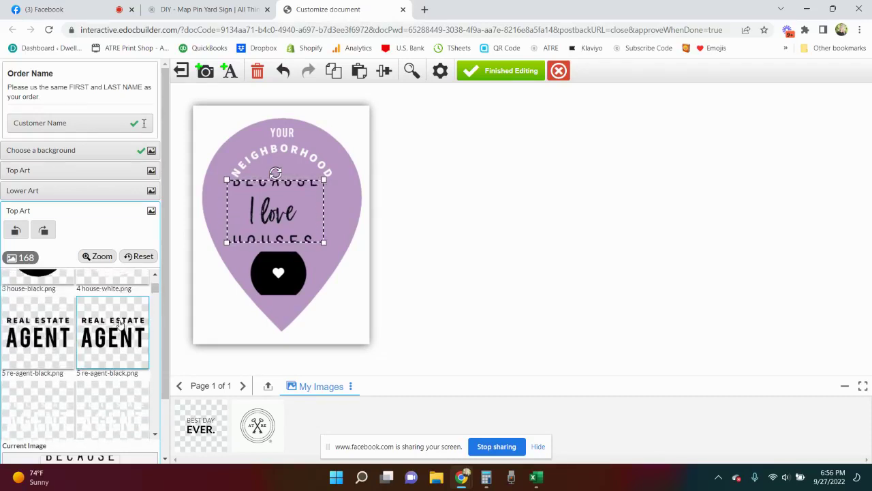
scroll(120, 325, up, 1)
click(120, 320)
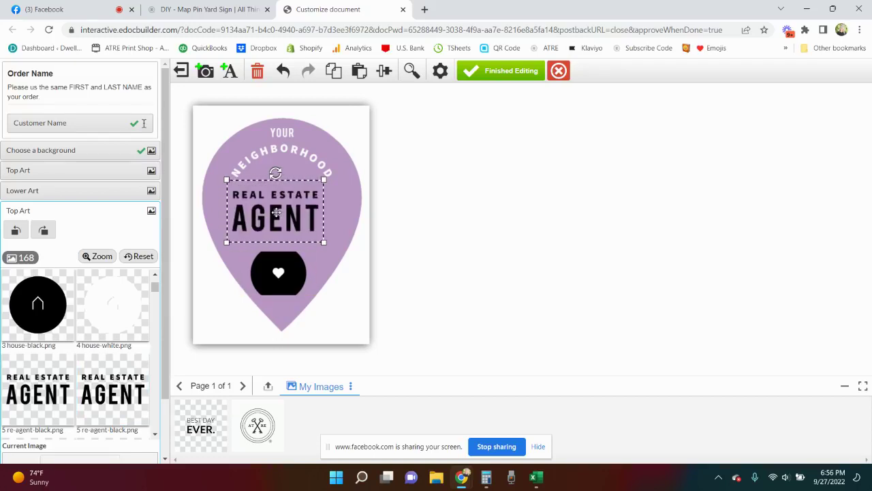
- Move the black heart circle up under the arc, and move REAL ESTATE AGENT lower and shrink it
click(278, 267)
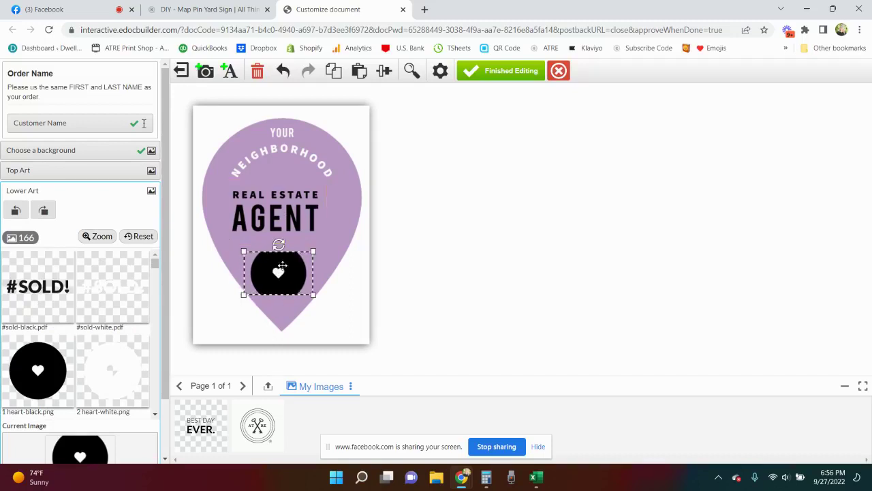
drag(277, 267, 278, 164)
drag(283, 222, 293, 278)
drag(333, 300, 297, 287)
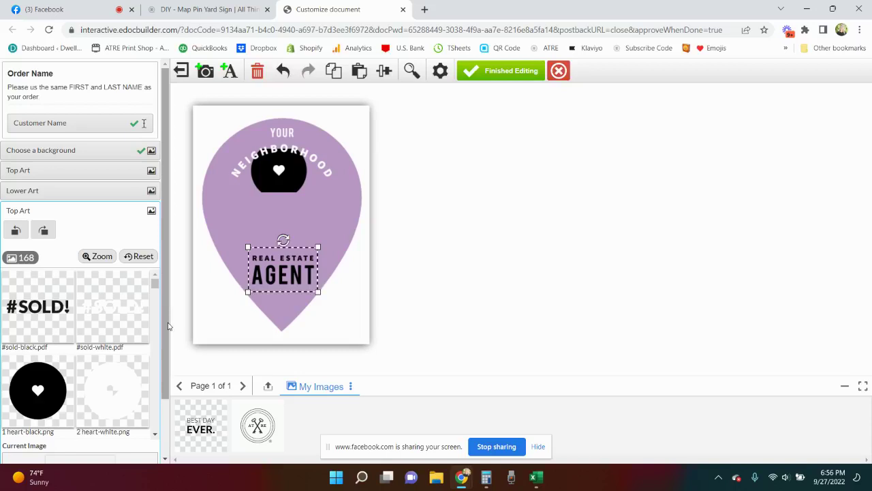
- Enlarge the black heart circle and centre it under the YOUR NEIGHBORHOOD arc
scroll(167, 334, down, 2)
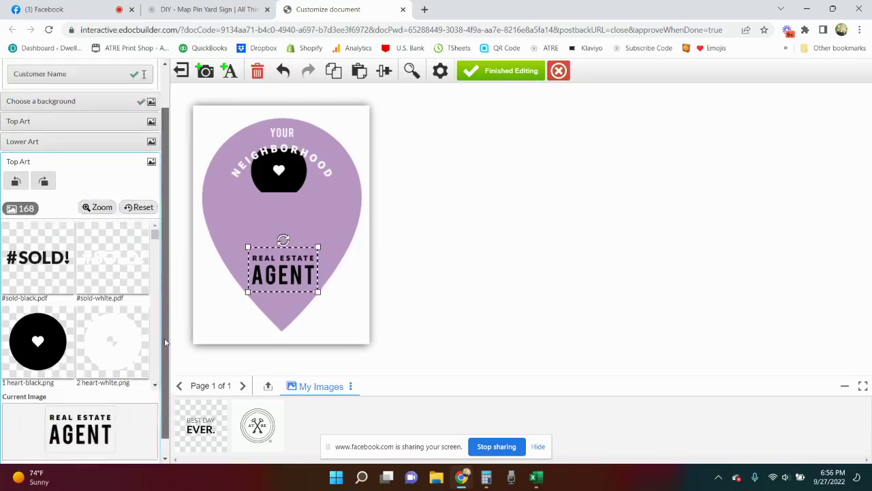
scroll(164, 342, up, 2)
click(284, 179)
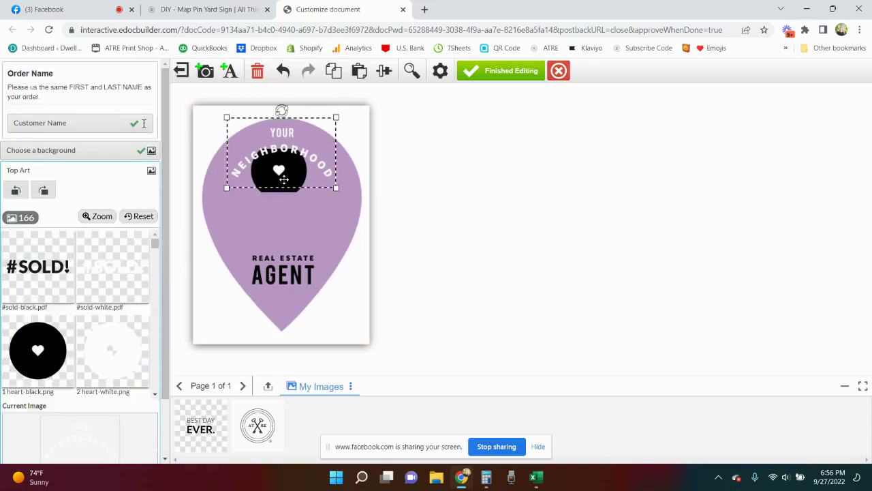
click(283, 178)
drag(279, 197, 277, 216)
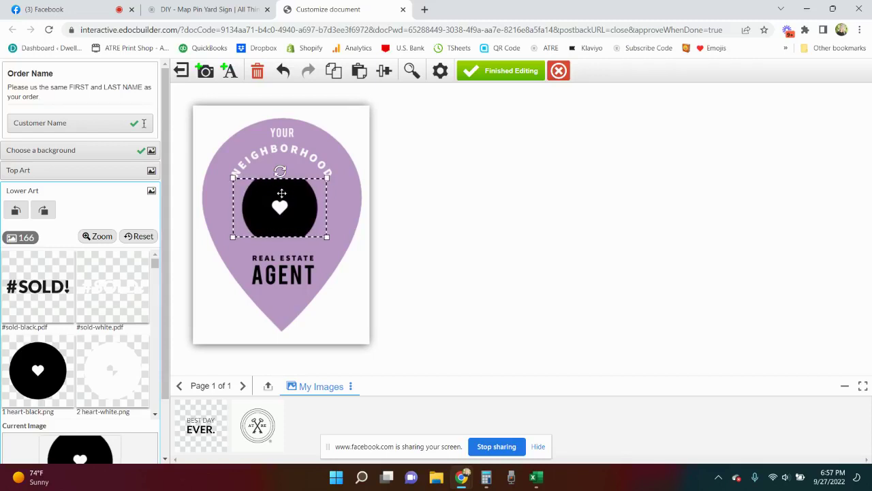
drag(282, 198, 283, 199)
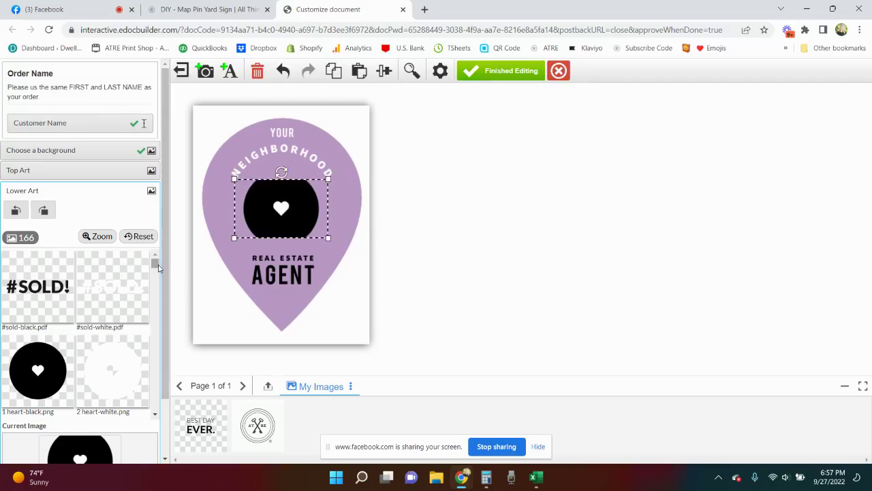
drag(155, 266, 155, 292)
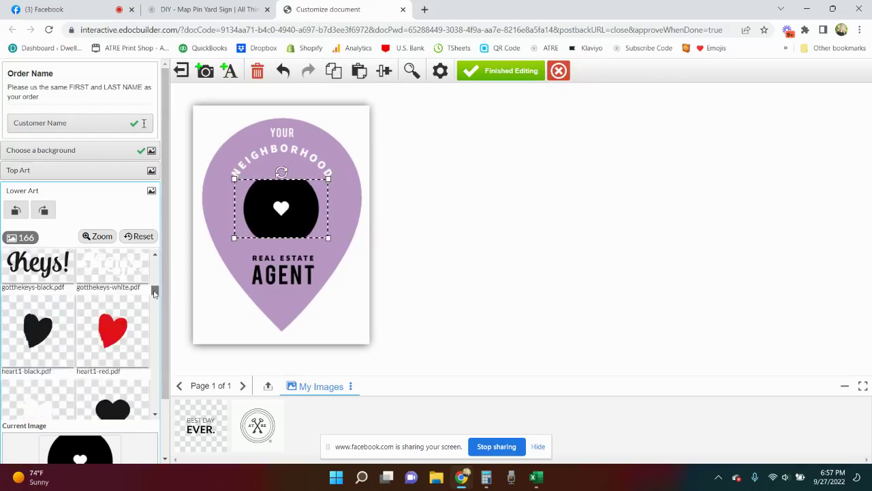
- Switch the pin background to the pink c10.pdf design, then check each art element in turn
click(83, 156)
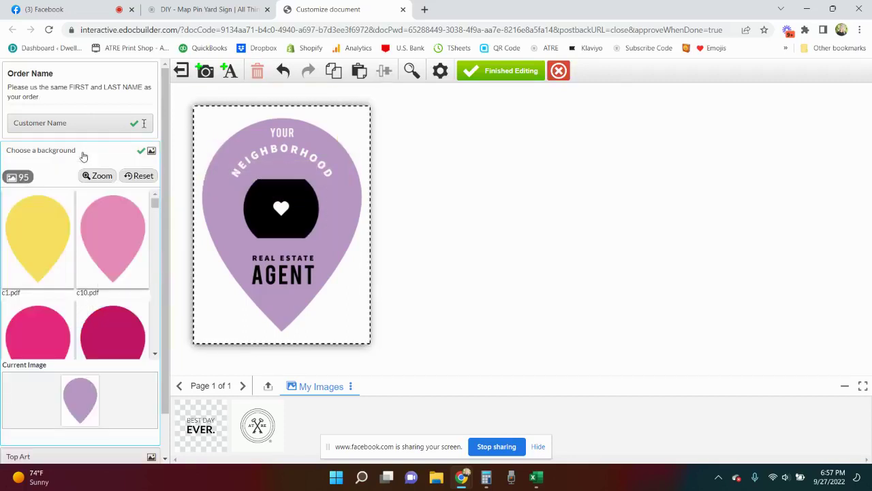
click(120, 245)
drag(164, 291, 164, 333)
click(66, 404)
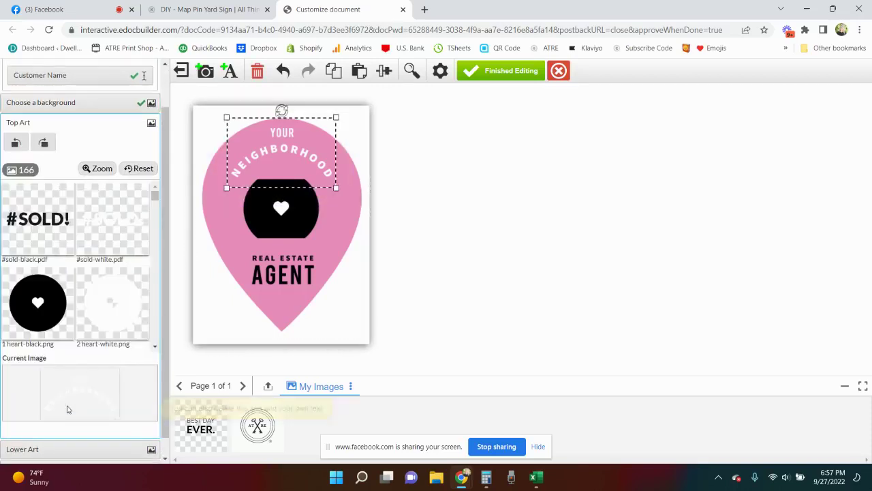
click(279, 269)
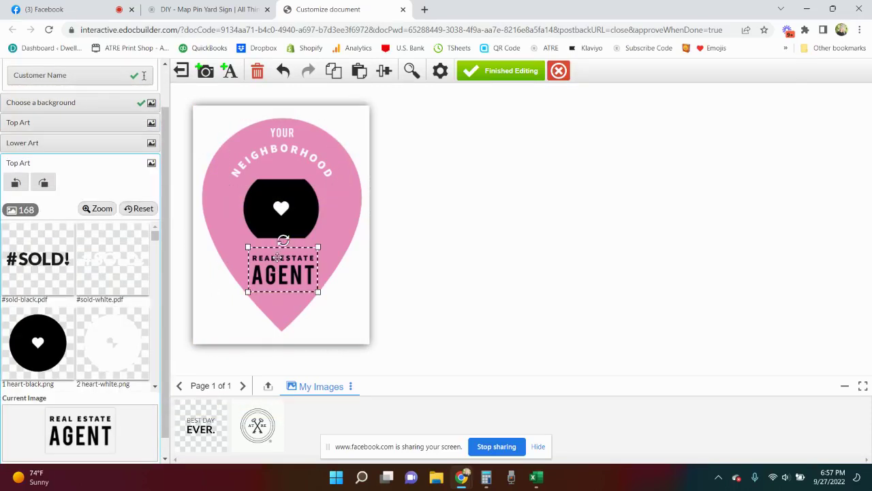
click(286, 212)
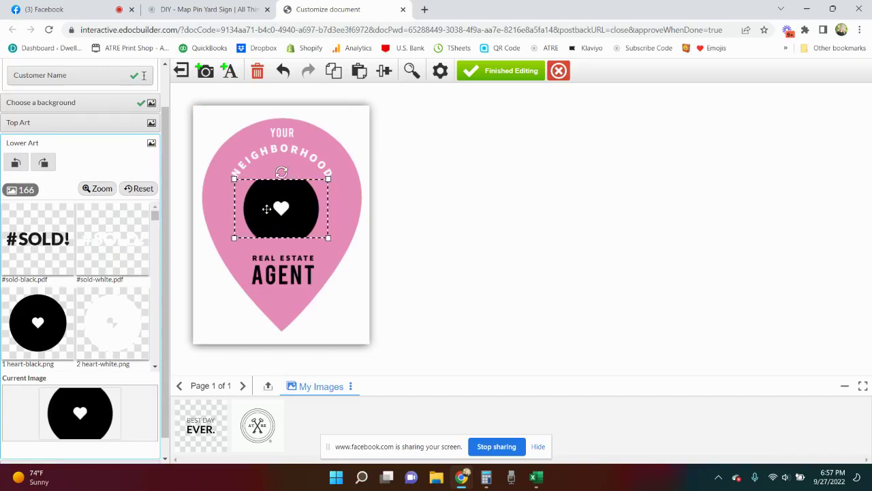
click(274, 153)
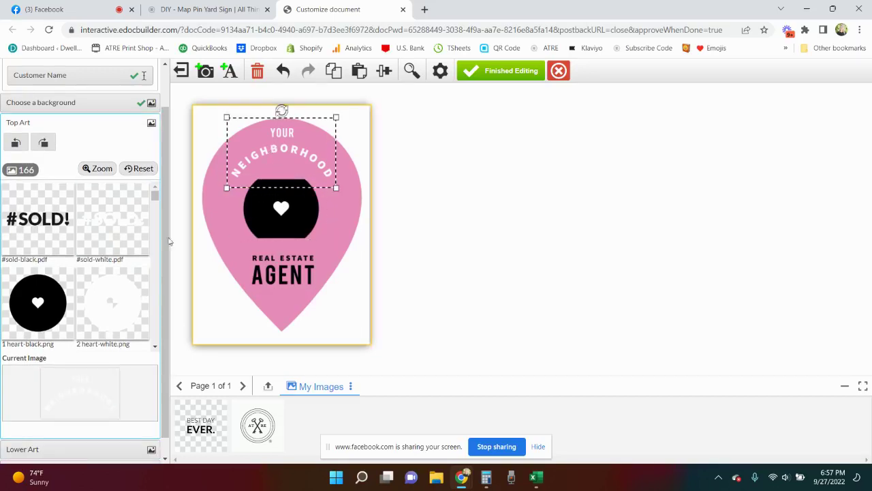
- Replace the heart circle with GOOD Vibes, then with the solid black heart2-black.pdf heart
scroll(101, 279, down, 3)
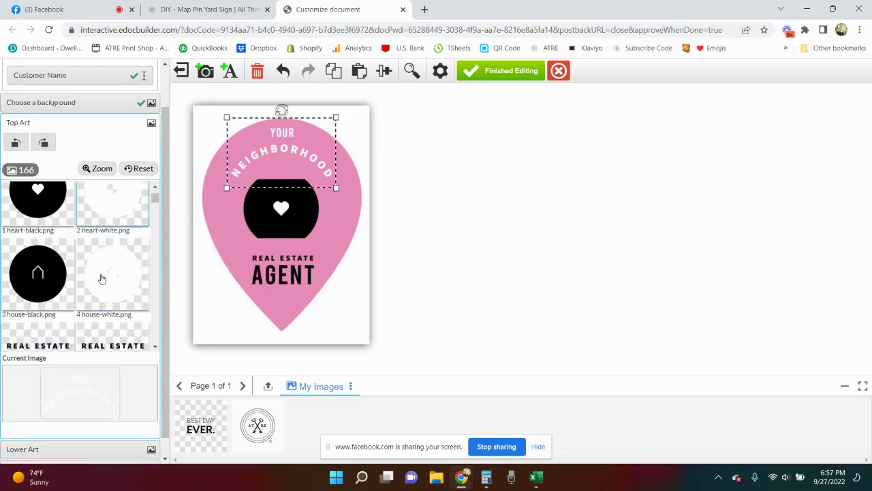
click(274, 219)
scroll(129, 296, down, 8)
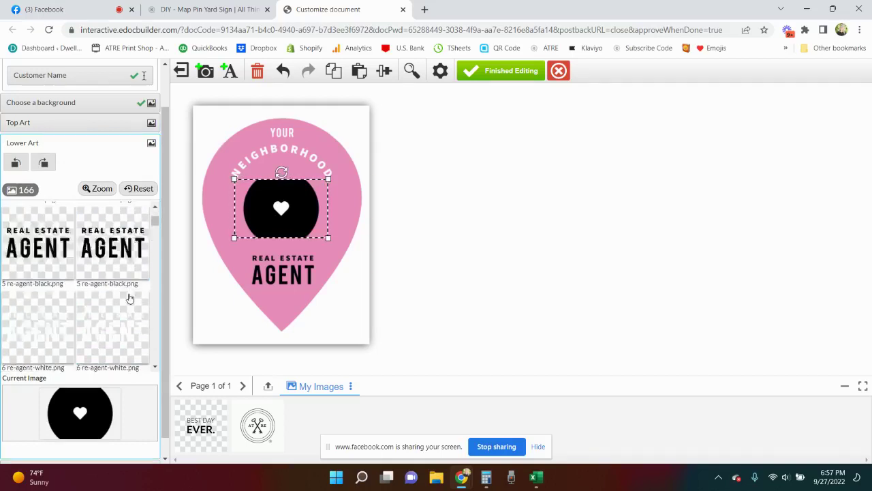
scroll(130, 298, down, 6)
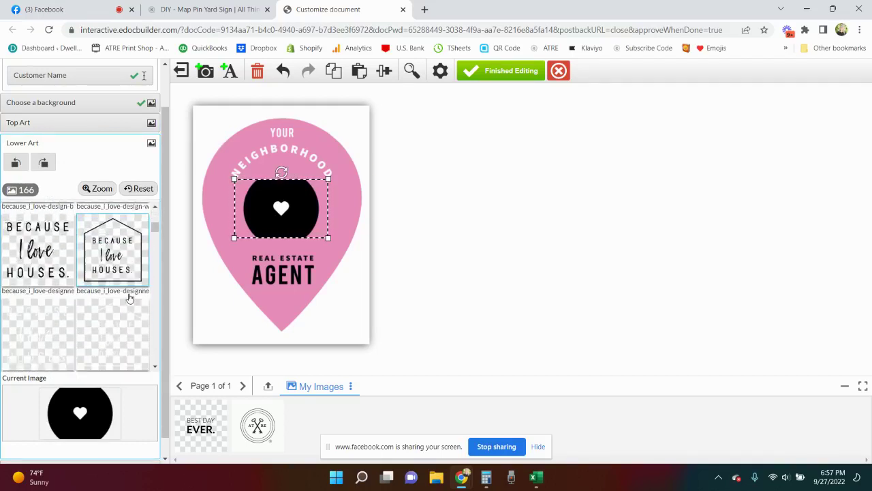
scroll(130, 298, down, 5)
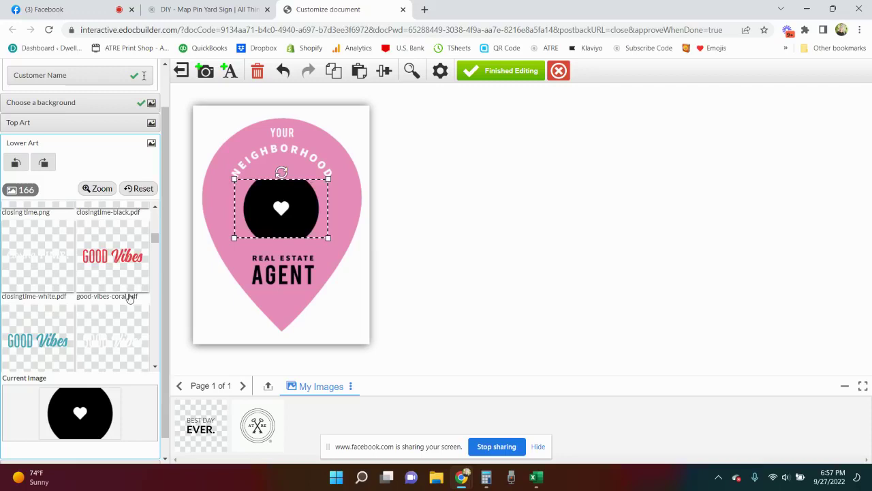
click(125, 260)
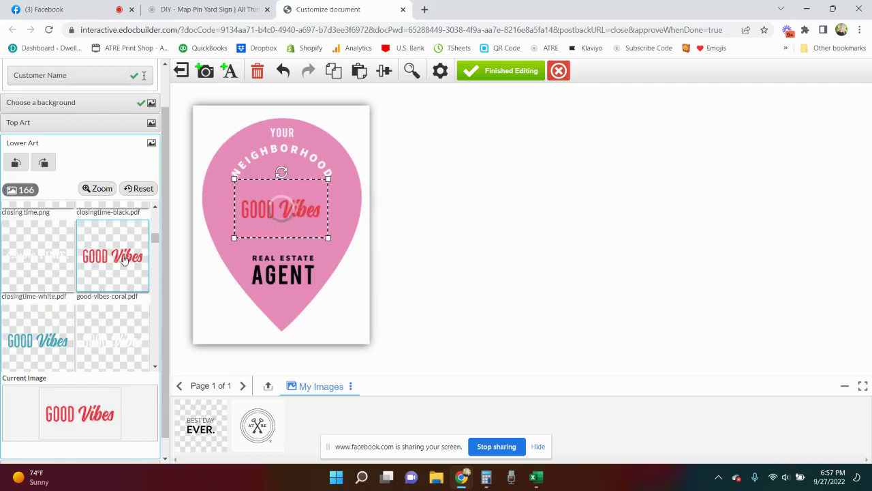
scroll(124, 269, down, 5)
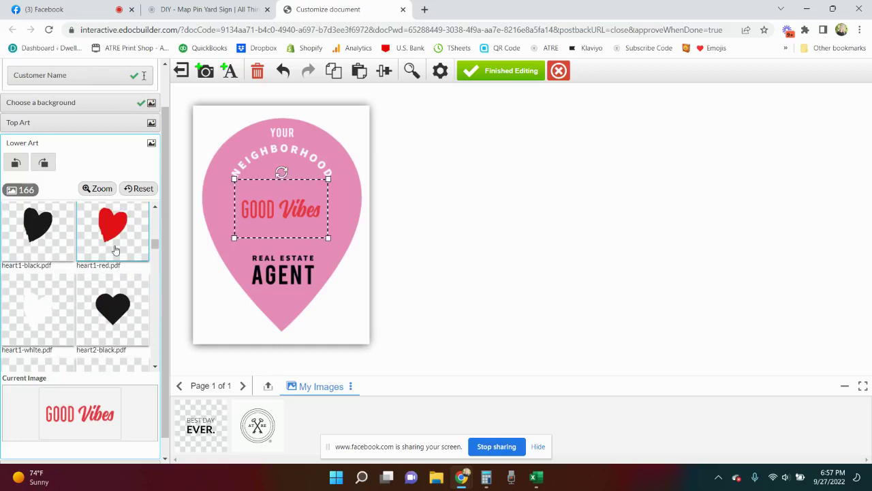
click(111, 314)
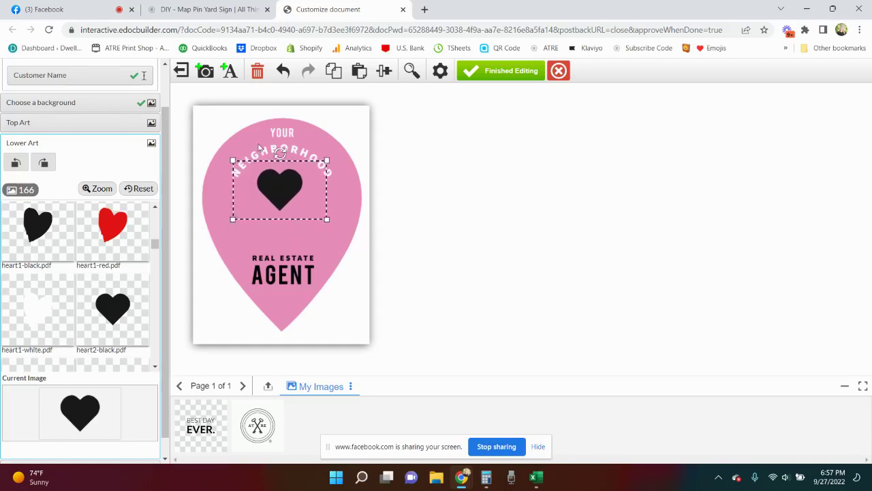
- Add an empty image slot below the heart and start uploading a picture for it
click(206, 75)
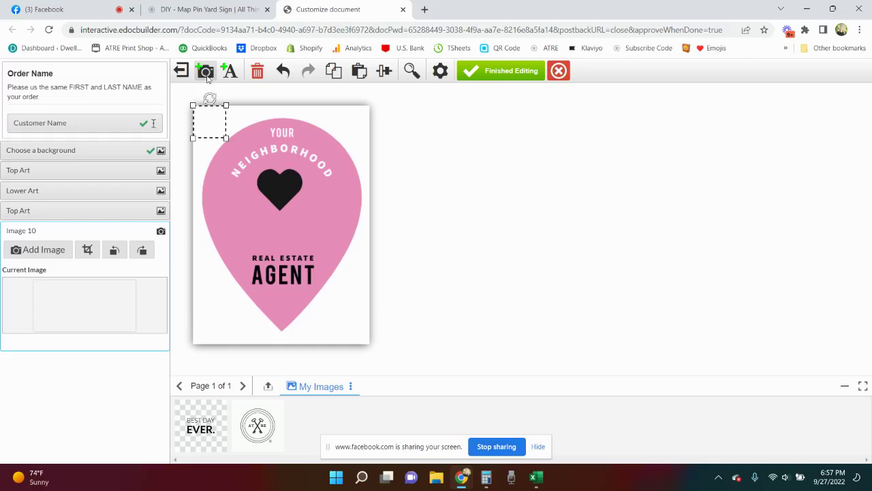
drag(211, 116, 280, 225)
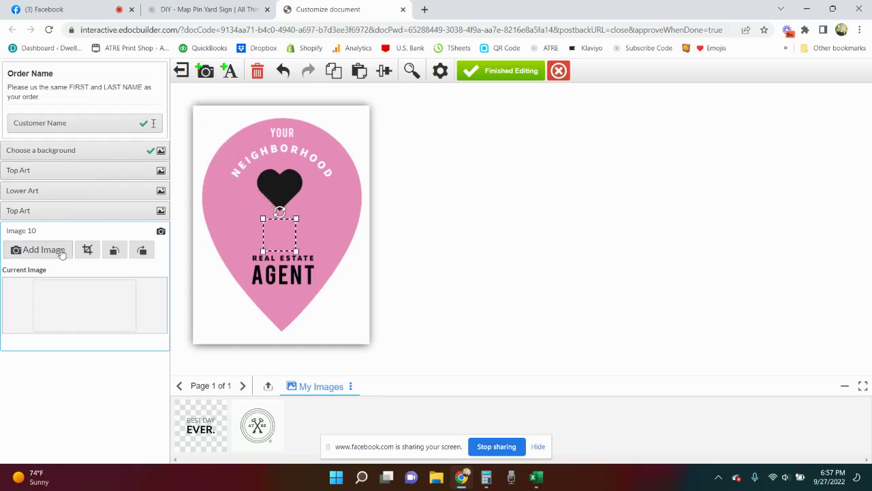
click(43, 250)
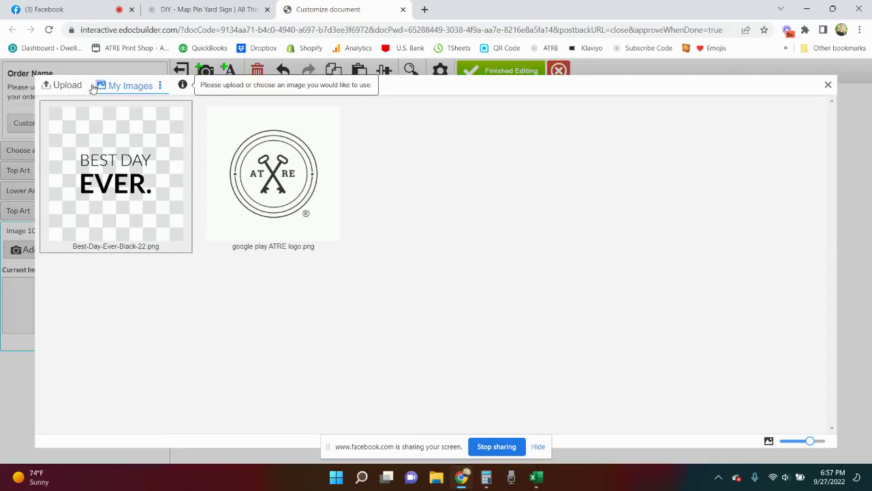
click(66, 85)
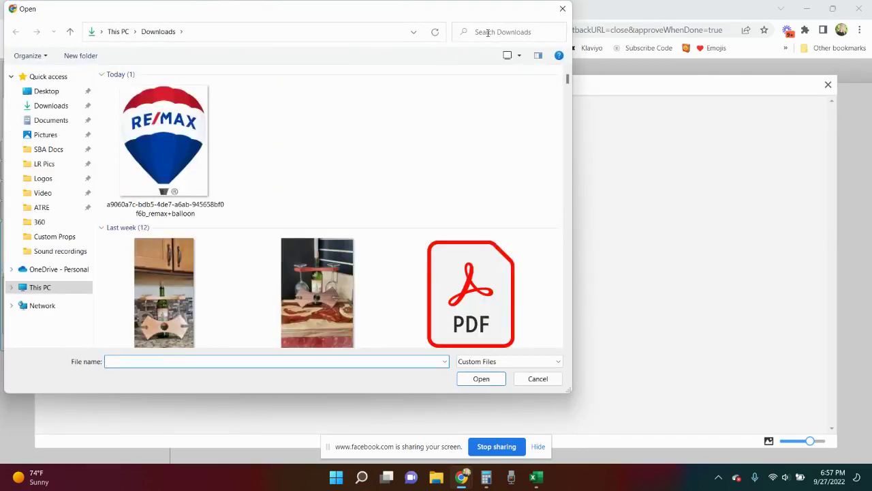
- Search Downloads for 'qu code', then 'logo', and upload the DWELL Realty logo file
click(488, 32)
text(qu)
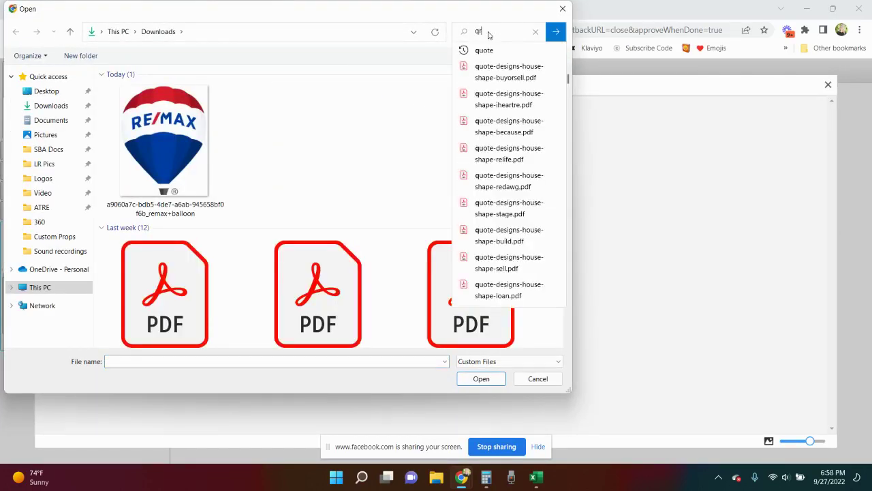
text( code)
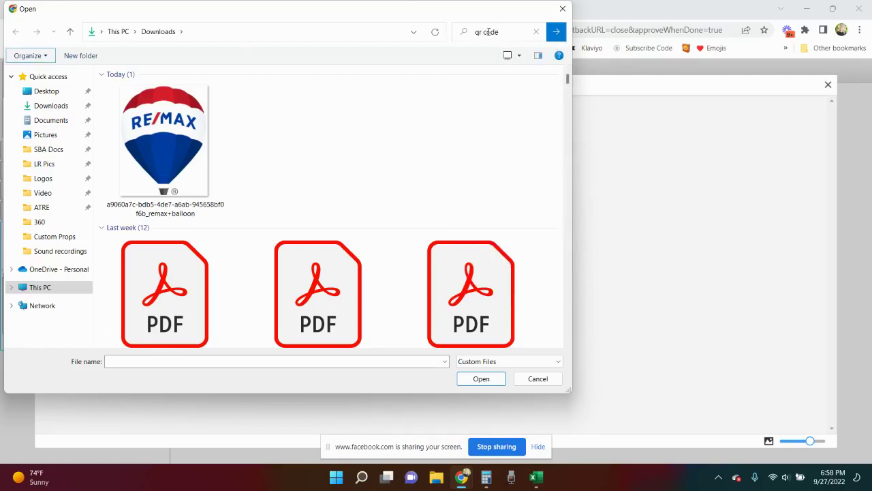
key(Return)
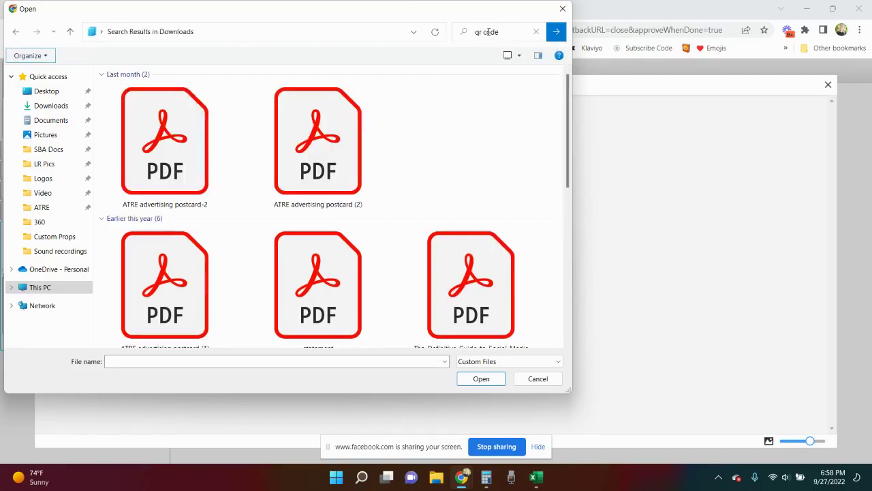
scroll(460, 138, down, 5)
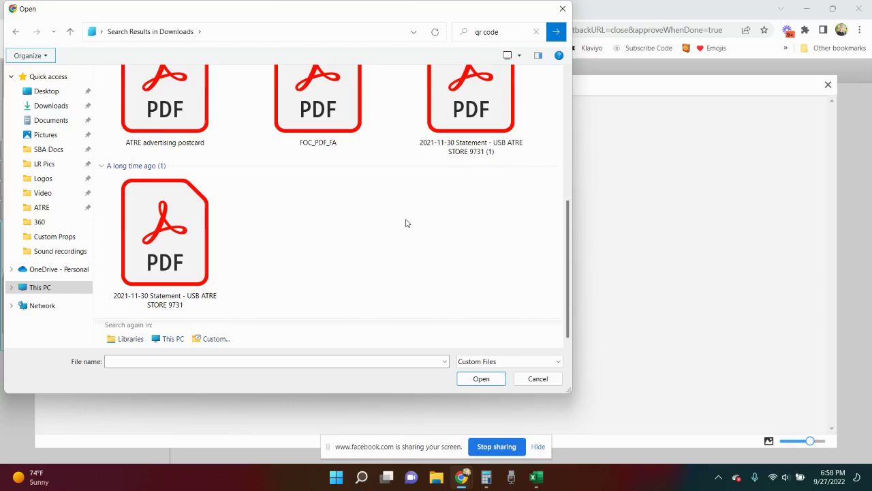
scroll(405, 218, up, 5)
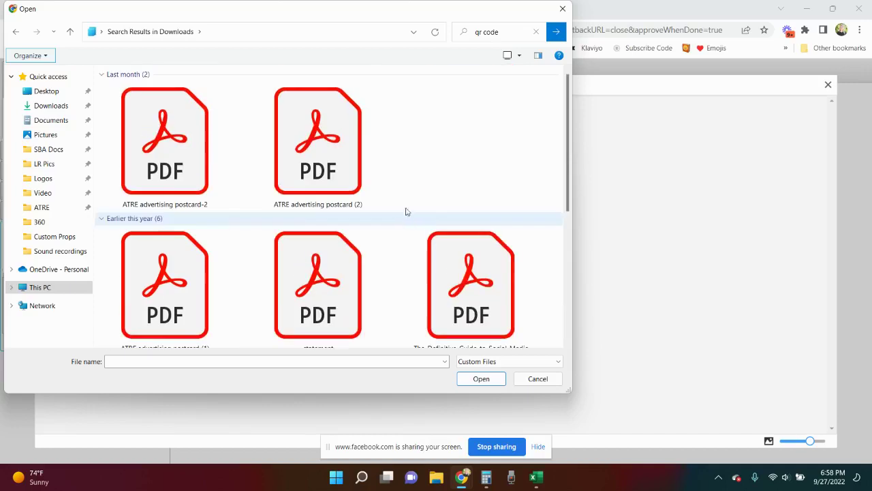
click(510, 31)
text(l)
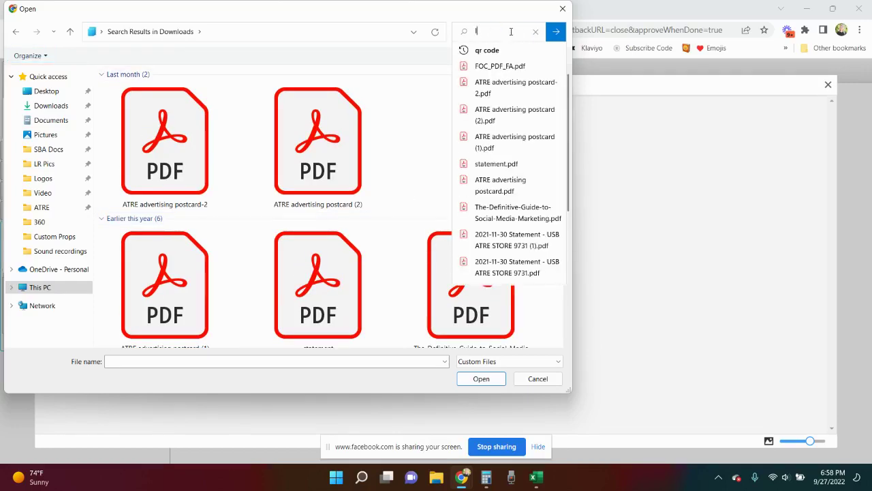
text(ogo)
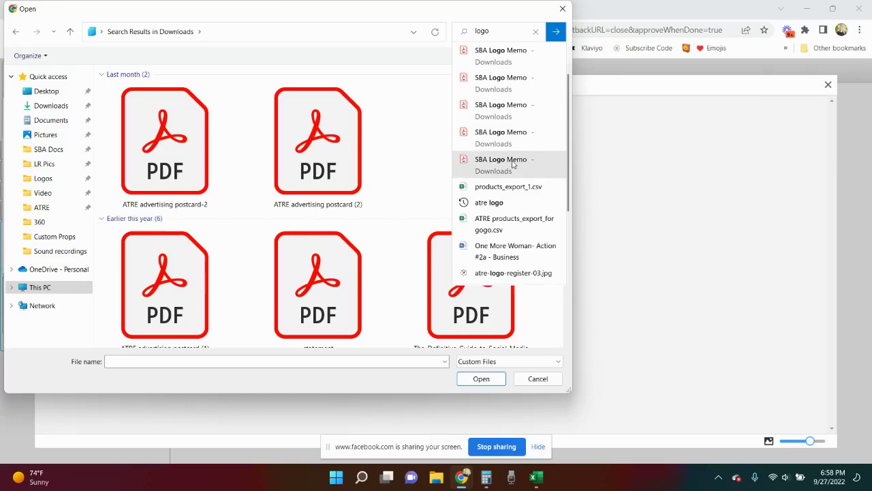
click(555, 32)
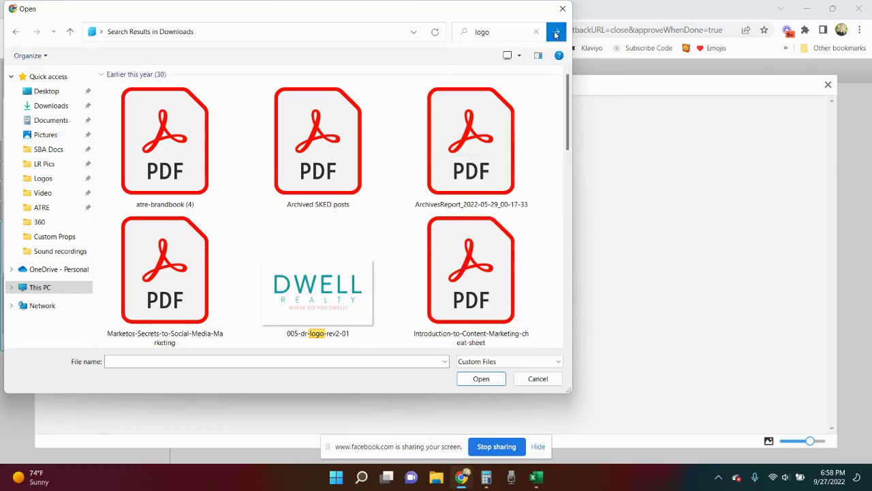
scroll(374, 218, down, 1)
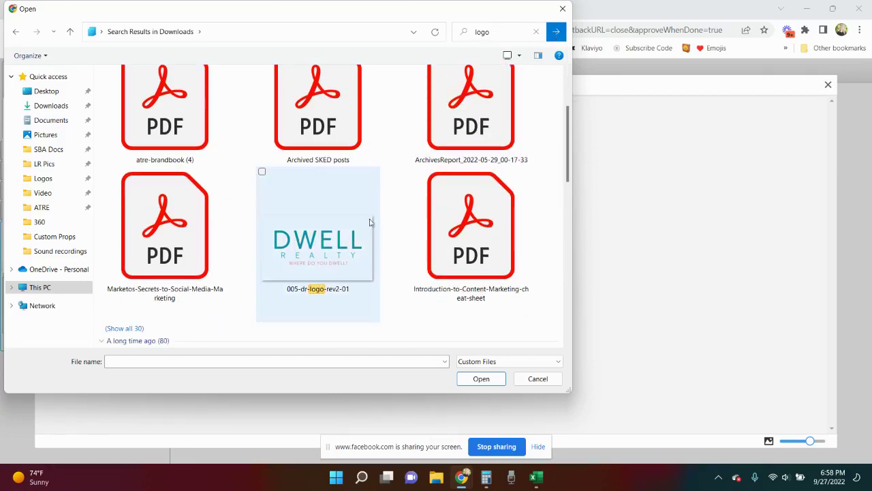
double_click(336, 259)
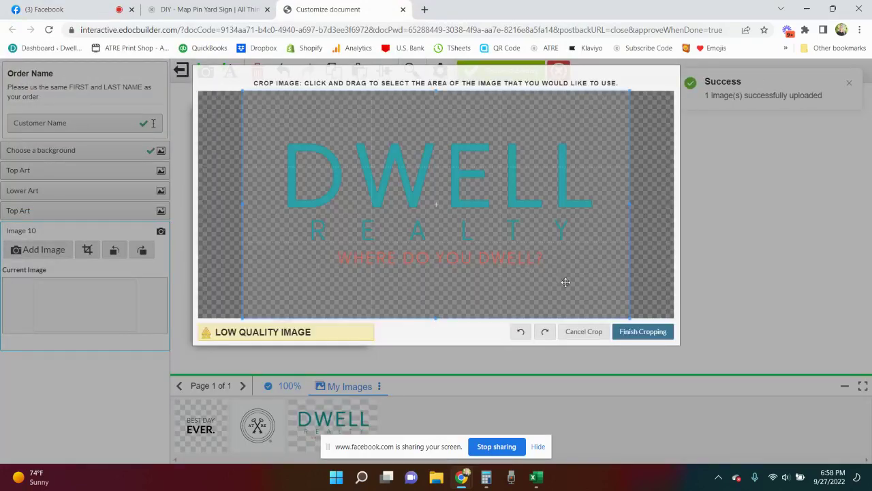
- Finish cropping the DWELL logo, enlarge it and place it just under REAL ESTATE AGENT
click(638, 331)
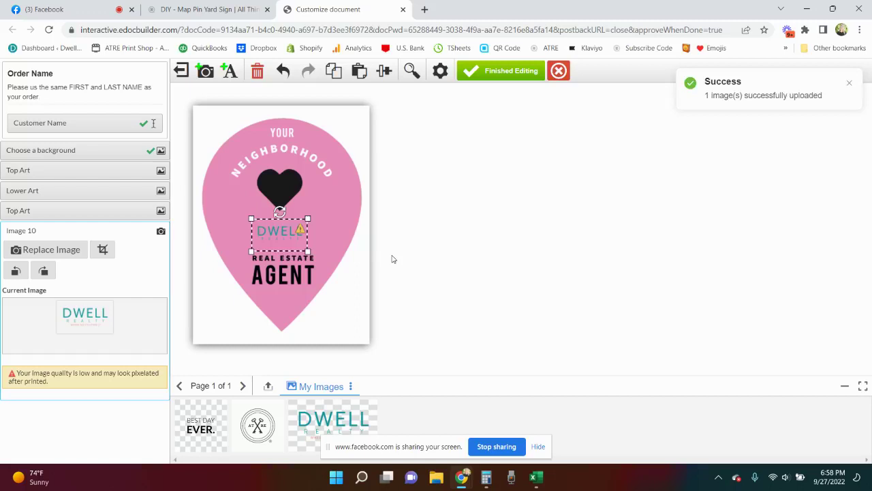
drag(308, 218, 326, 207)
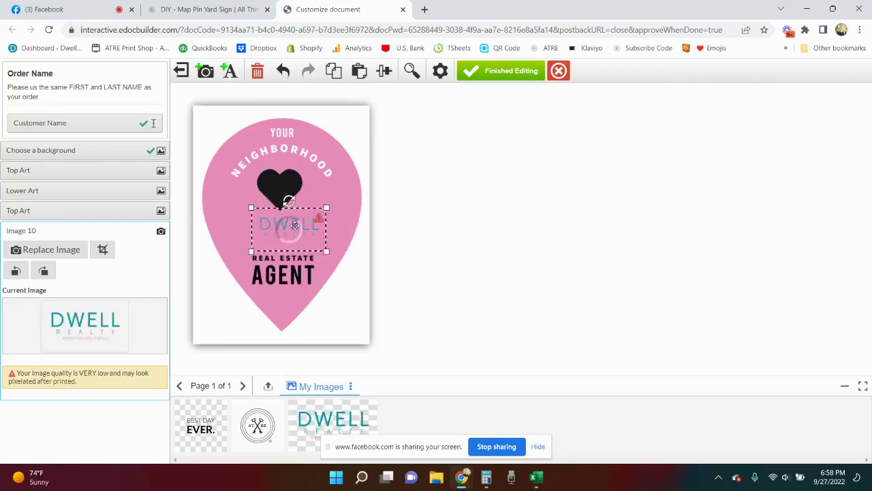
drag(289, 228, 282, 303)
mouse_move(281, 238)
mouse_down()
mouse_move(281, 194)
mouse_move(281, 221)
mouse_up()
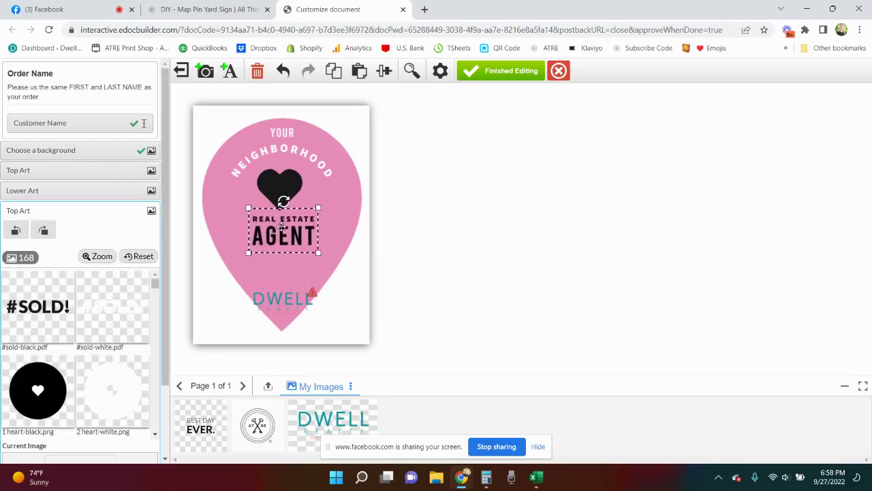
click(276, 276)
drag(277, 275, 276, 254)
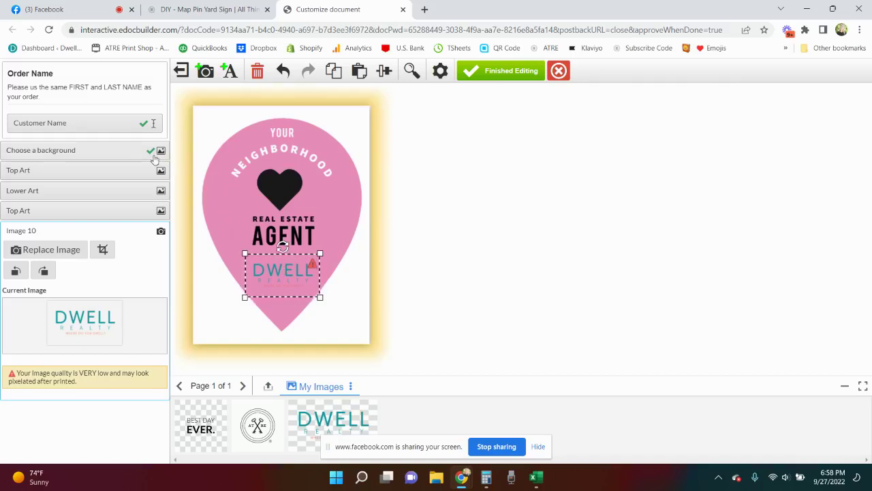
- Try the gold marble t20 background on the pin
click(98, 153)
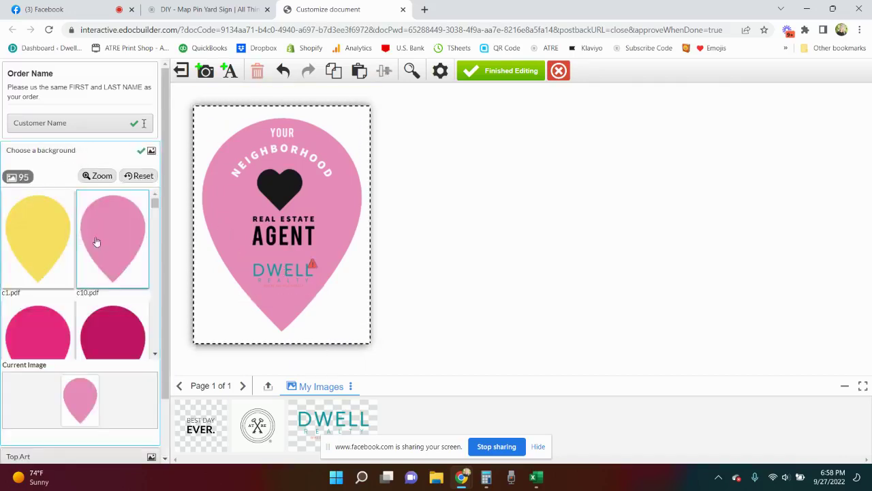
scroll(96, 241, down, 5)
scroll(98, 241, down, 9)
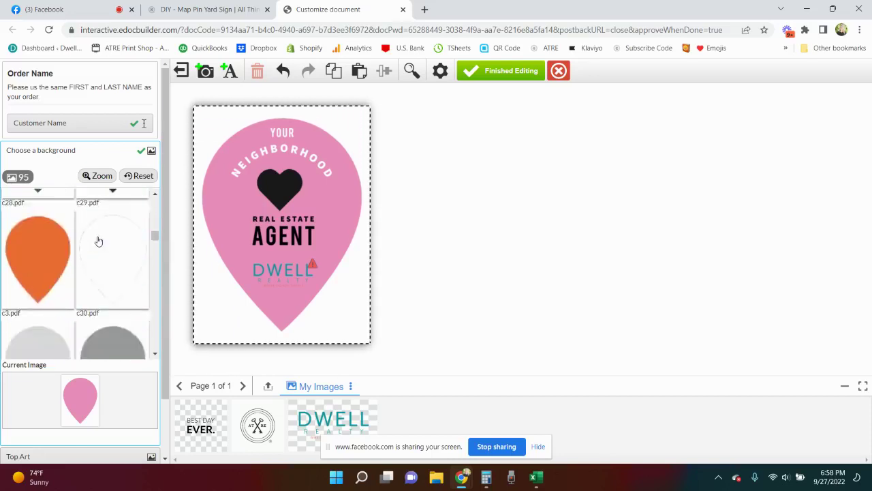
scroll(98, 241, up, 3)
scroll(98, 241, down, 4)
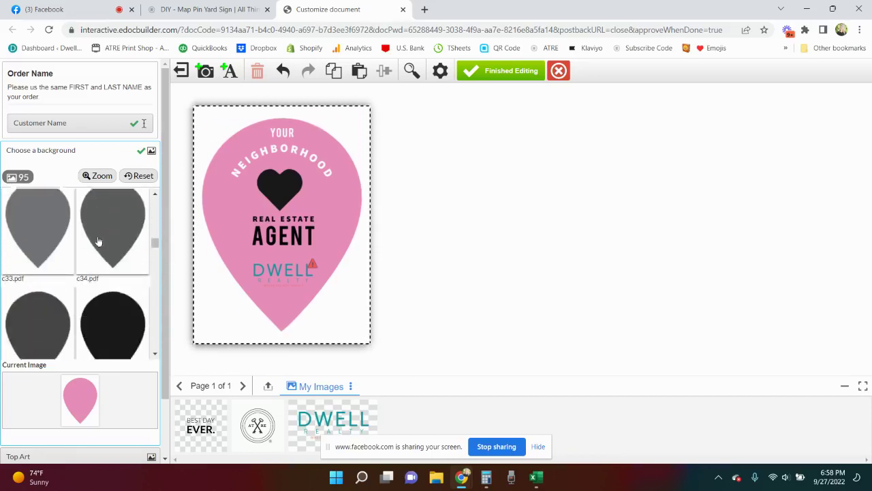
scroll(98, 241, down, 8)
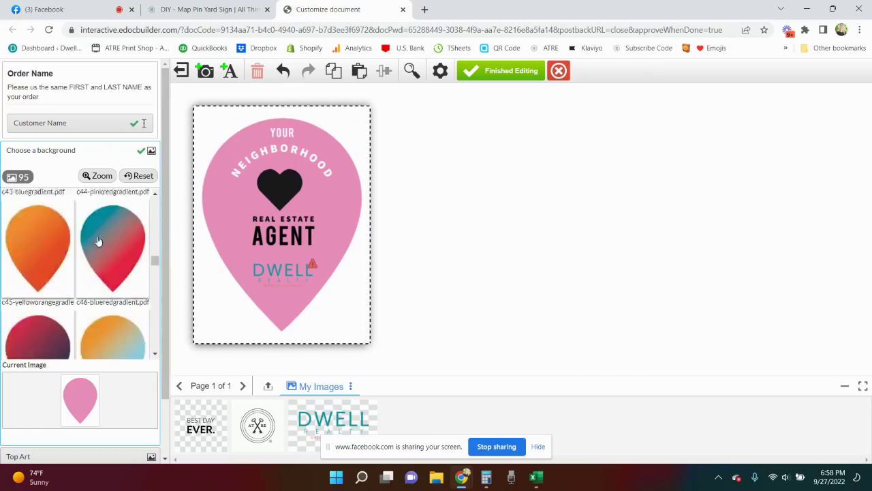
scroll(98, 241, down, 10)
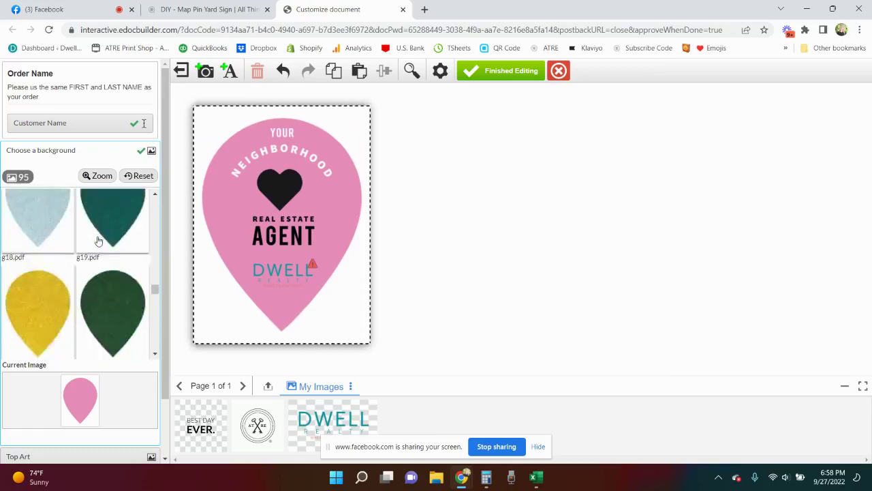
scroll(98, 241, down, 10)
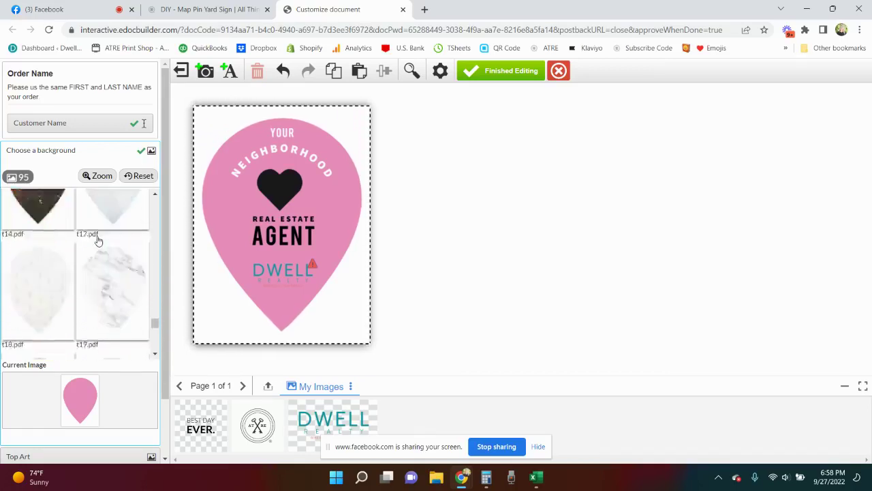
click(103, 262)
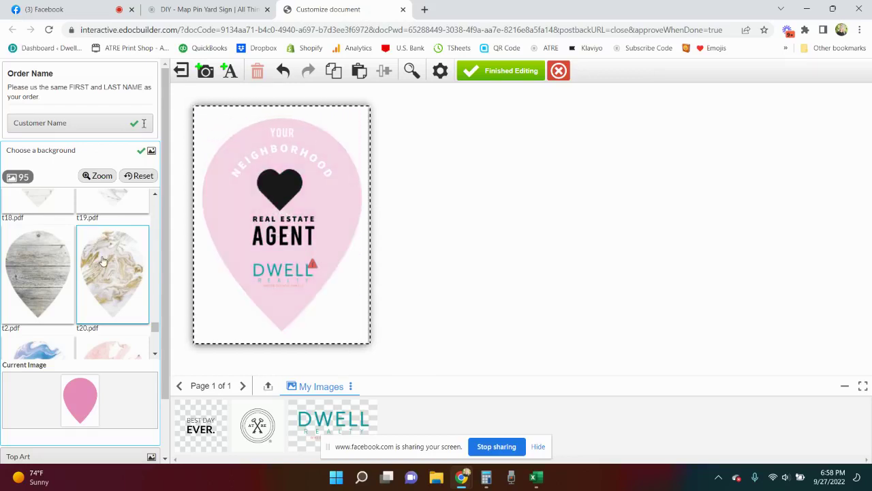
- Apply the light whitewashed wood t6 background instead
scroll(102, 265, down, 2)
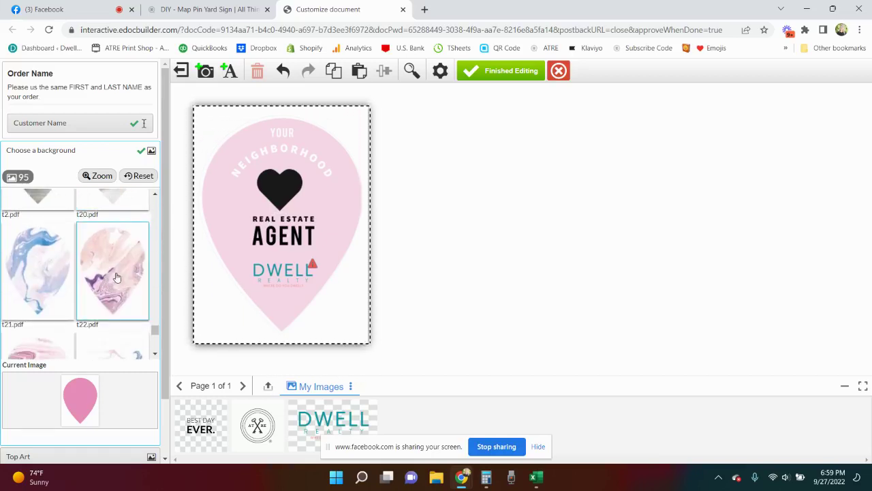
scroll(116, 279, down, 6)
scroll(115, 280, down, 2)
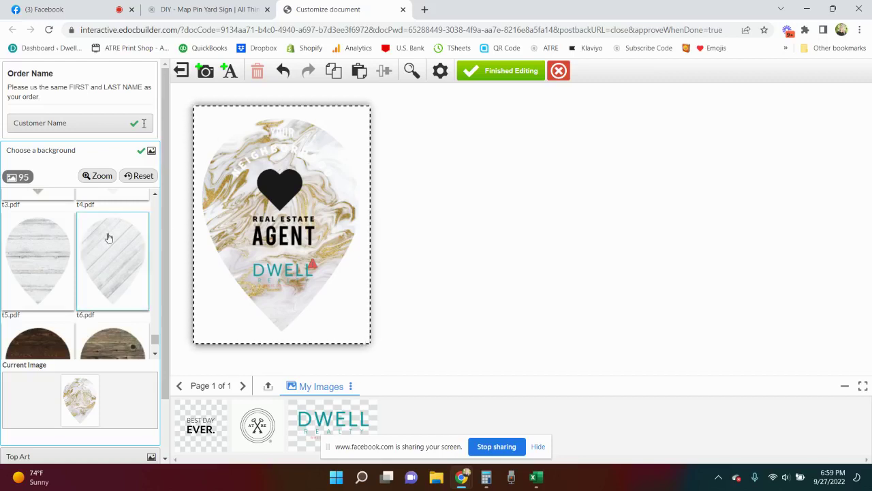
click(97, 260)
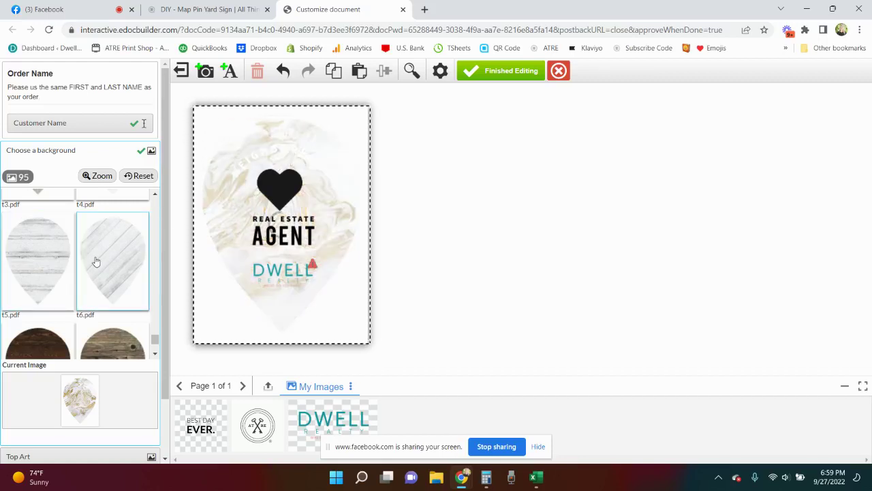
scroll(96, 261, down, 1)
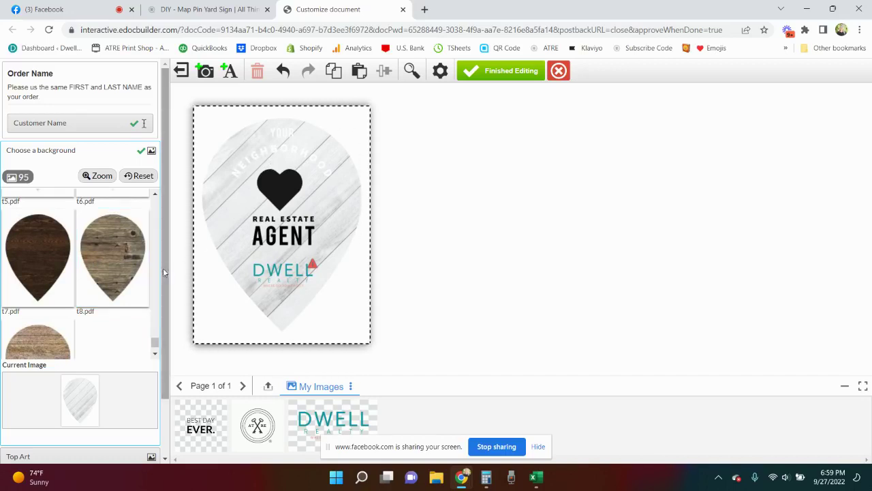
scroll(109, 327, down, 1)
- Move the DWELL logo up onto the heart and shift REAL ESTATE AGENT lower on the pin
click(58, 388)
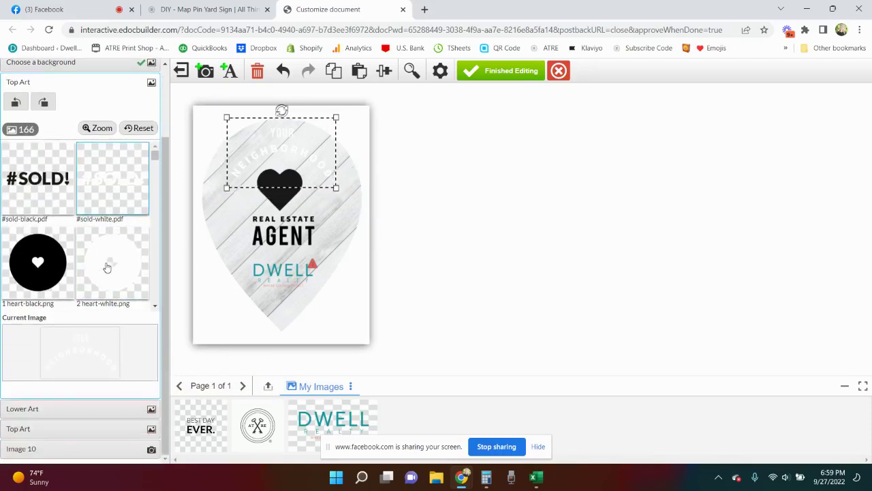
scroll(153, 218, down, 1)
scroll(153, 218, down, 5)
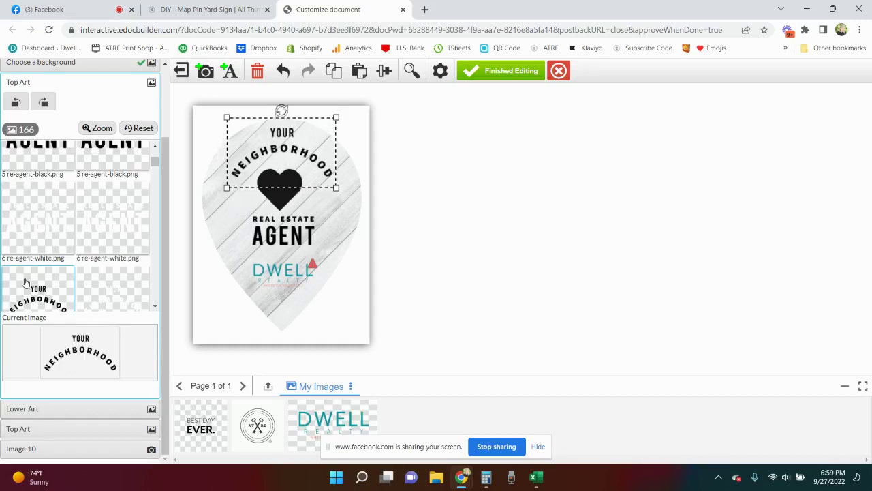
drag(285, 275, 283, 199)
click(275, 277)
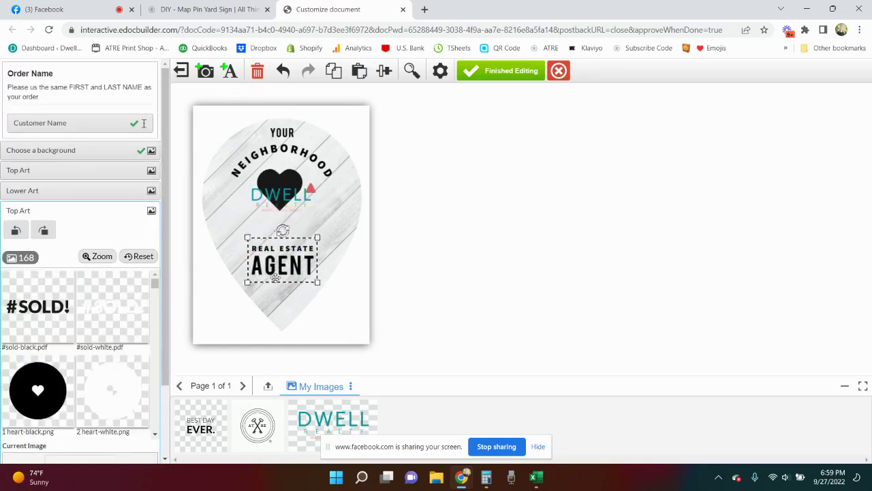
drag(275, 277, 275, 295)
click(279, 232)
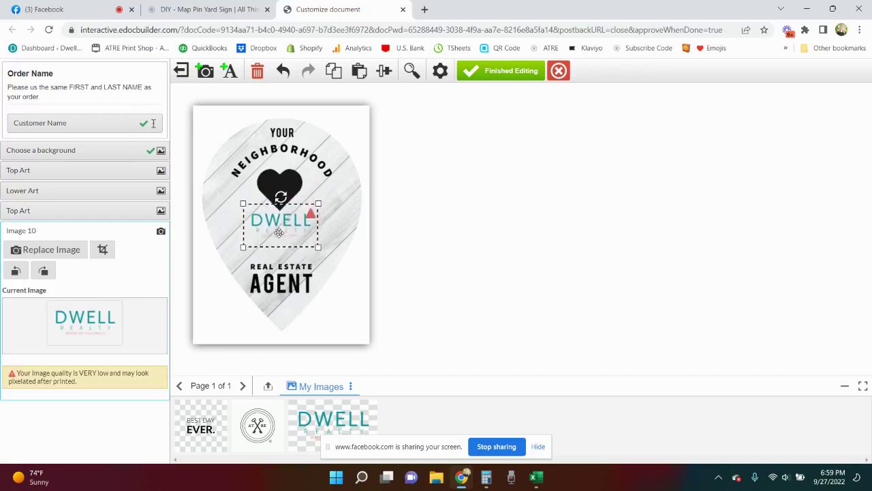
drag(279, 232, 278, 237)
- Enlarge the black heart, nudge it left and down, and move the DWELL logo onto it
click(284, 195)
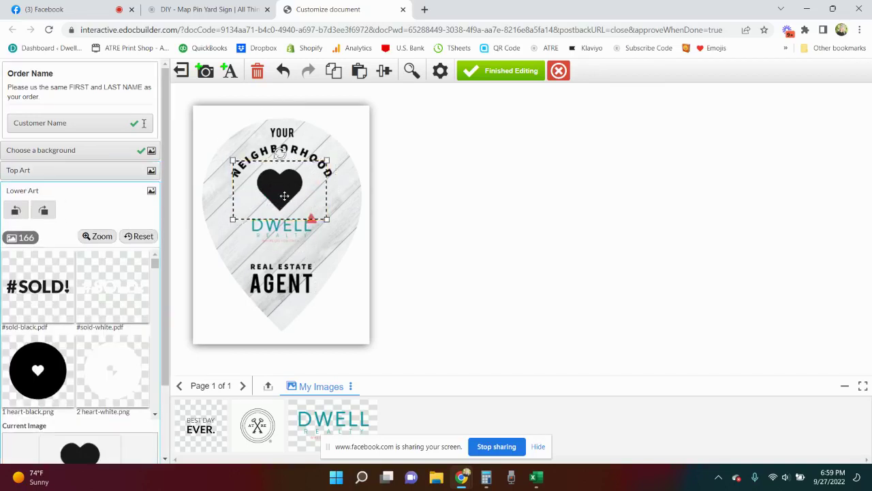
drag(327, 161, 379, 130)
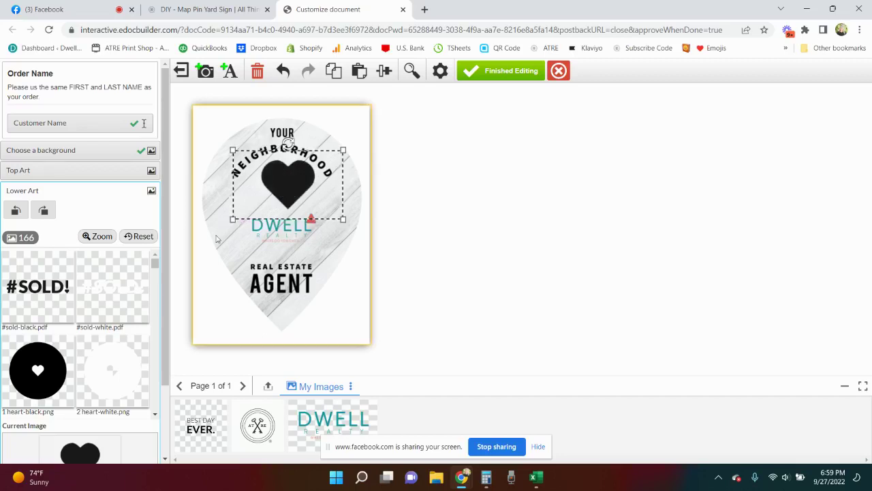
drag(274, 186, 268, 200)
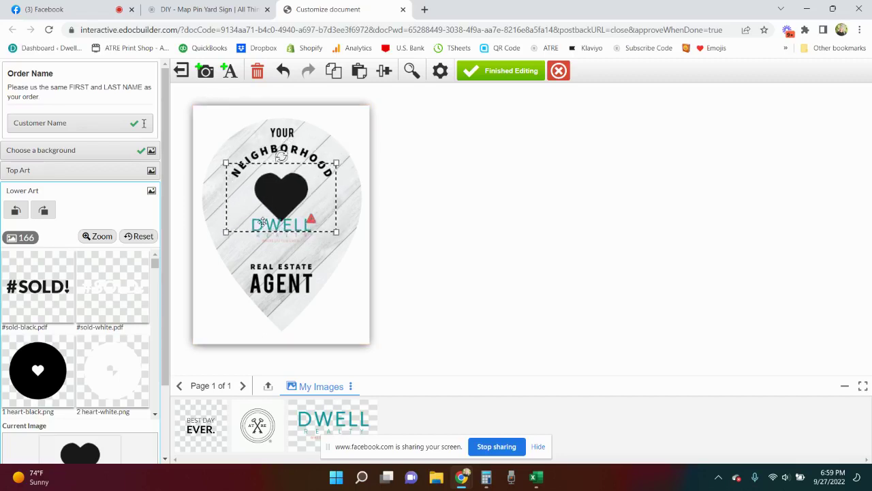
click(279, 228)
drag(278, 229, 279, 205)
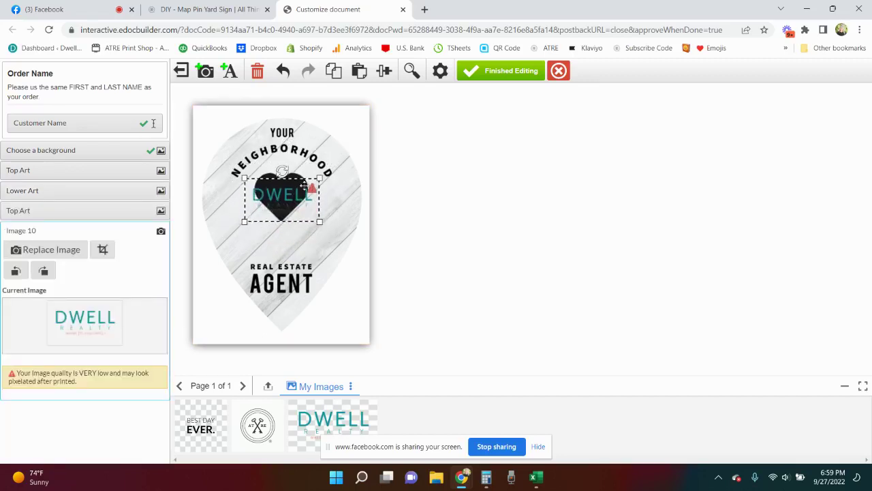
- Move the DWELL logo above REAL ESTATE, then delete it from the sign
scroll(277, 204, down, 3)
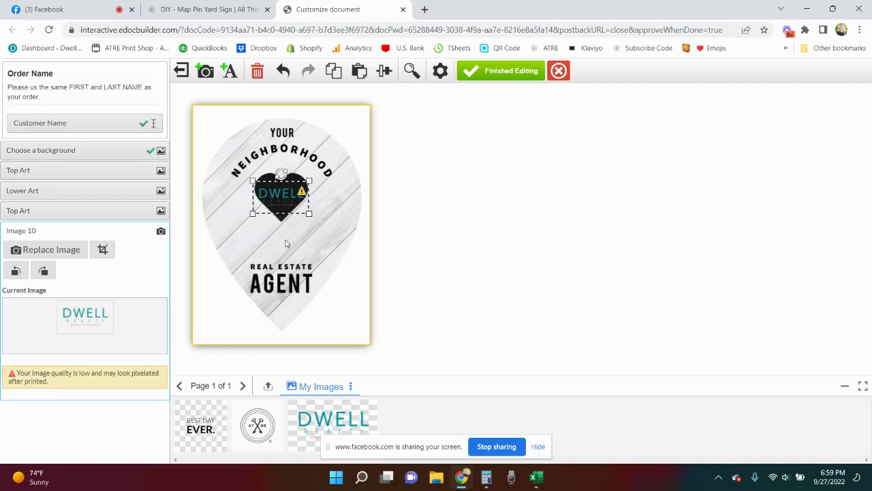
drag(280, 194, 278, 239)
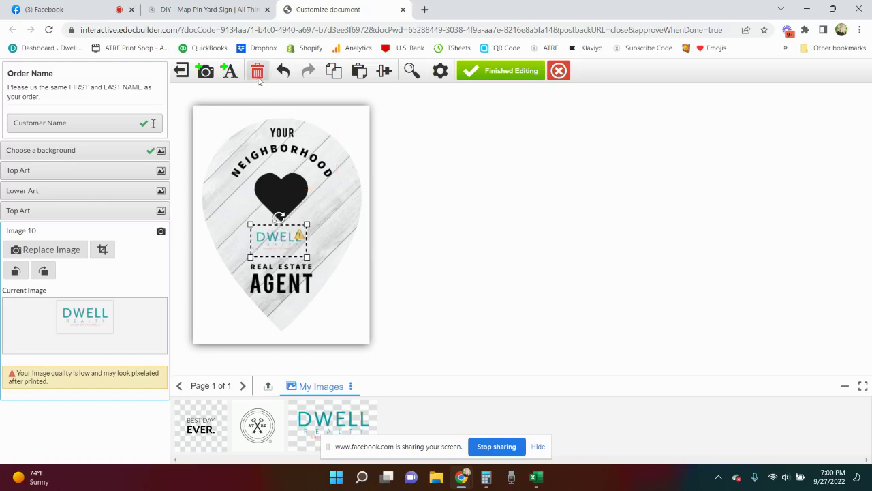
click(256, 71)
click(532, 298)
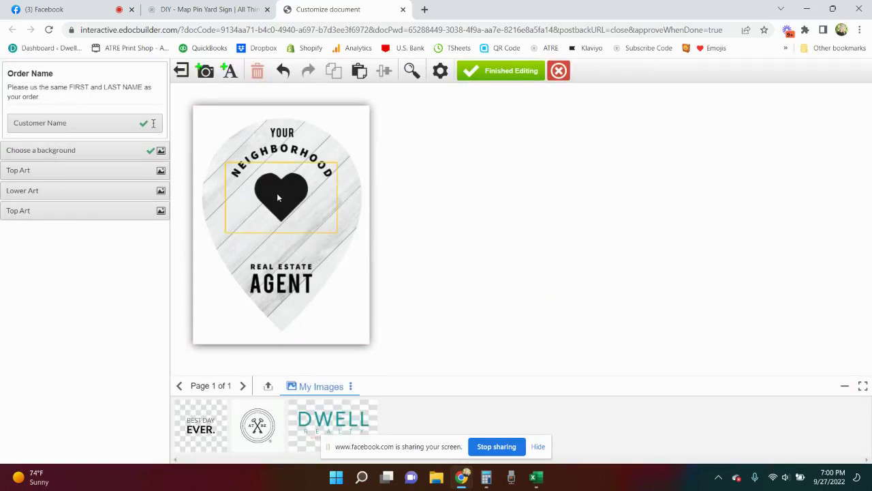
- Nudge the heart down and REAL ESTATE AGENT up, then swap that art for the black 'home.' design
drag(277, 196, 279, 205)
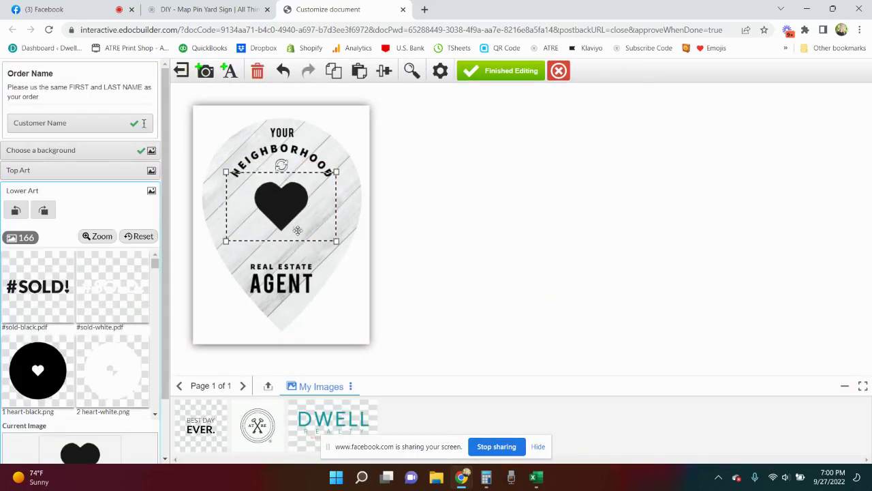
drag(281, 269, 282, 260)
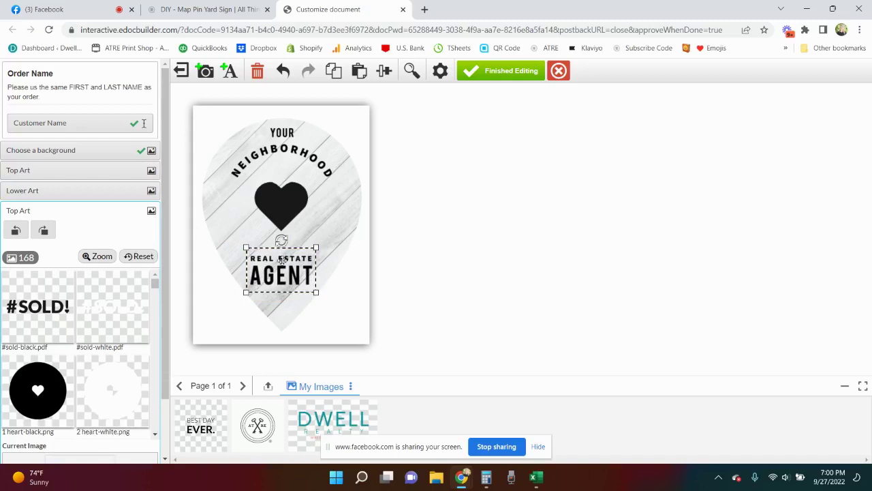
scroll(97, 340, down, 2)
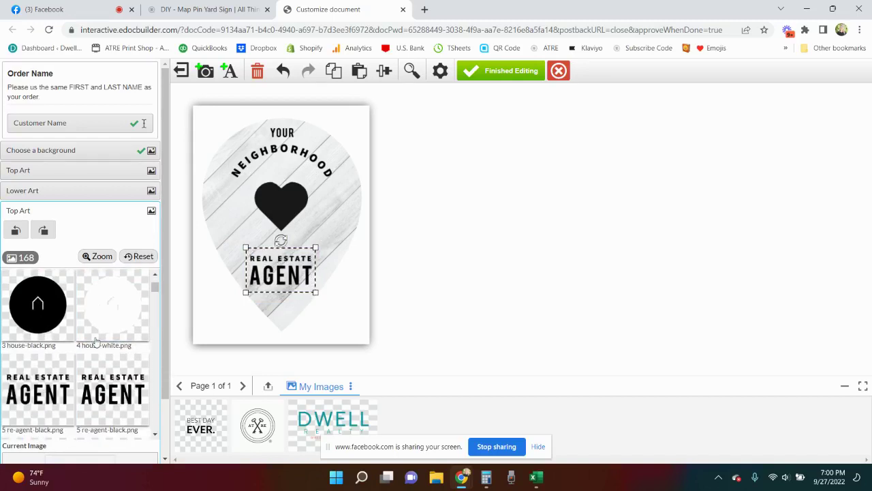
scroll(97, 341, down, 5)
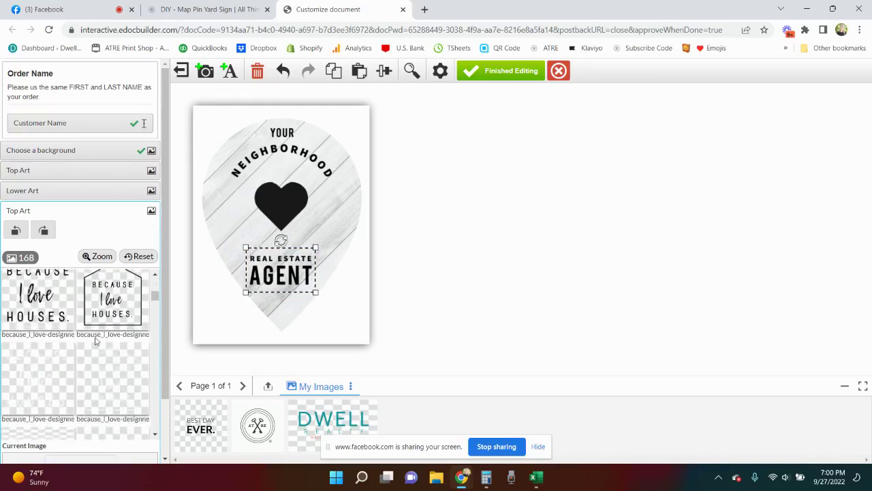
scroll(95, 340, down, 8)
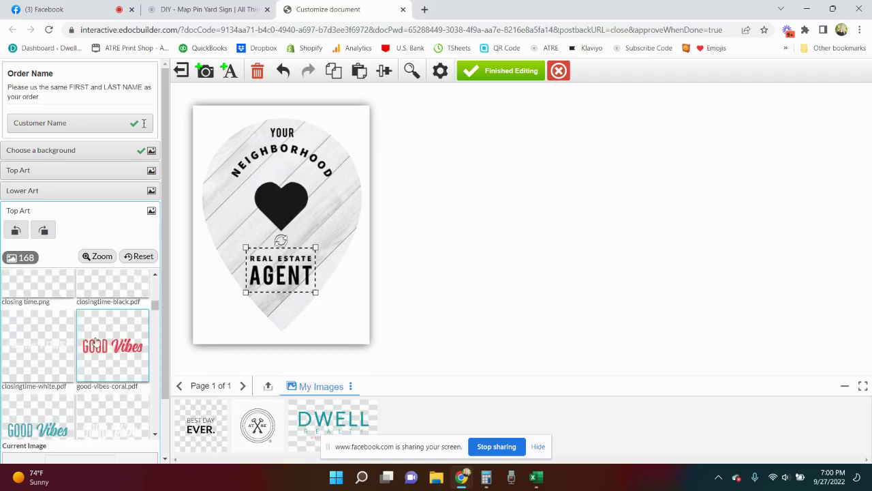
scroll(96, 342, down, 4)
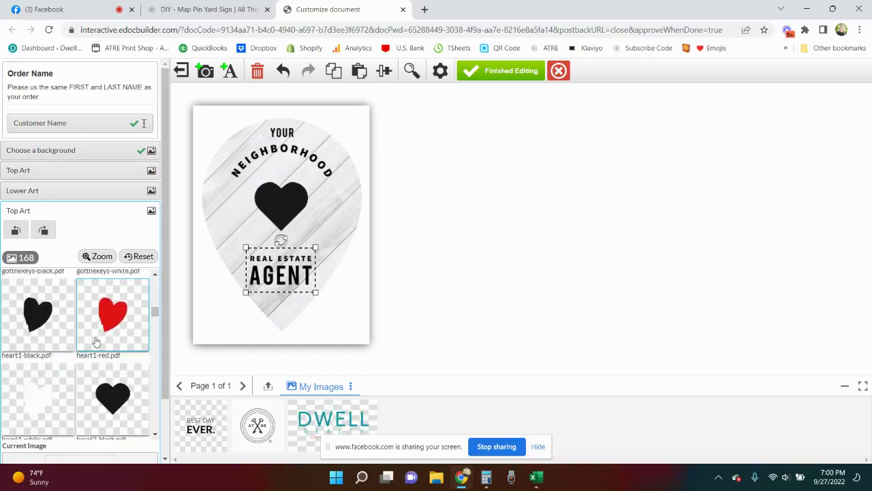
scroll(96, 341, up, 2)
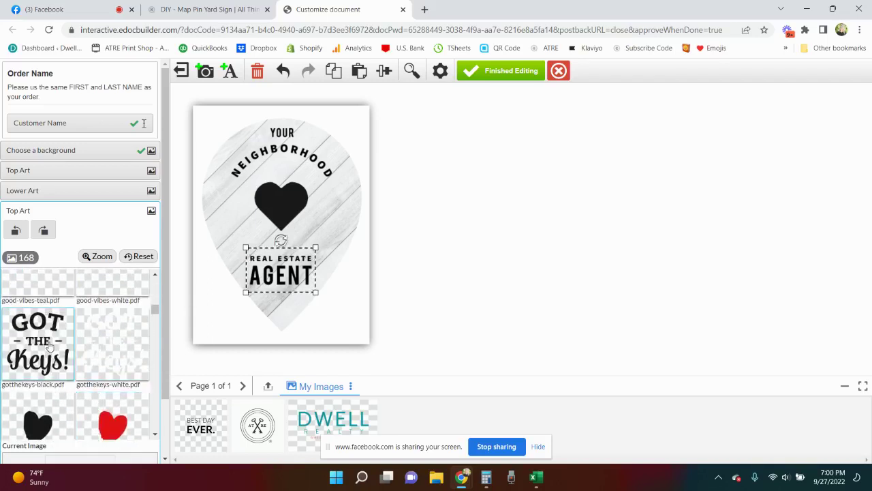
click(49, 347)
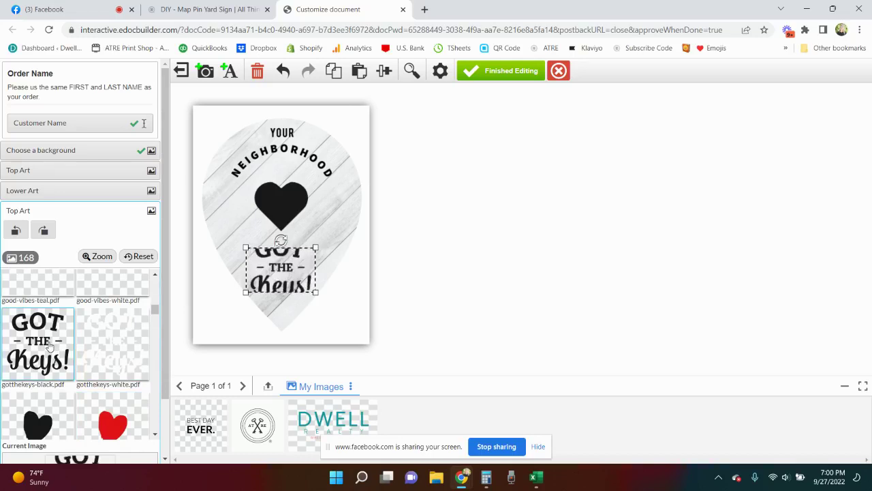
scroll(95, 349, down, 4)
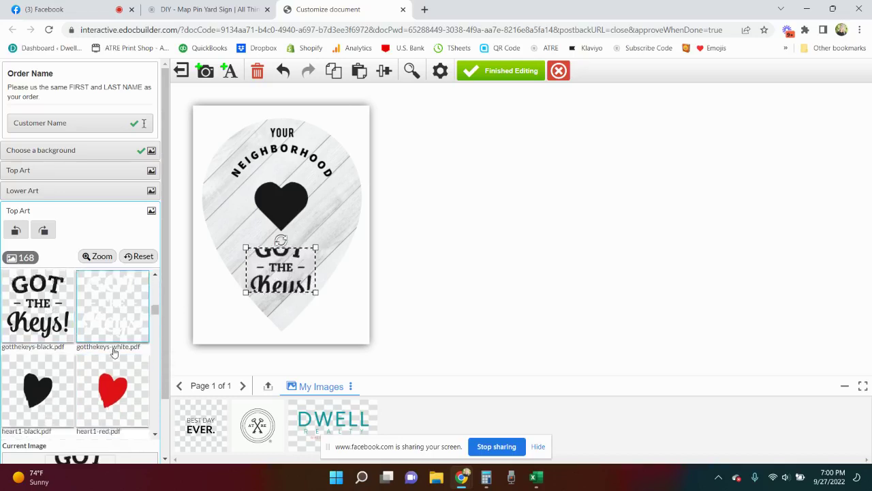
scroll(114, 352, up, 1)
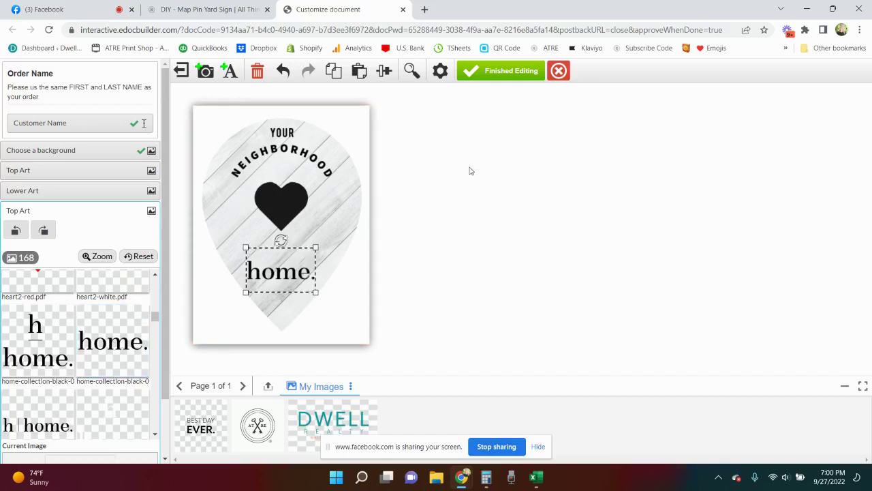
- Generate the final sign proof and download it as a PDF
click(507, 72)
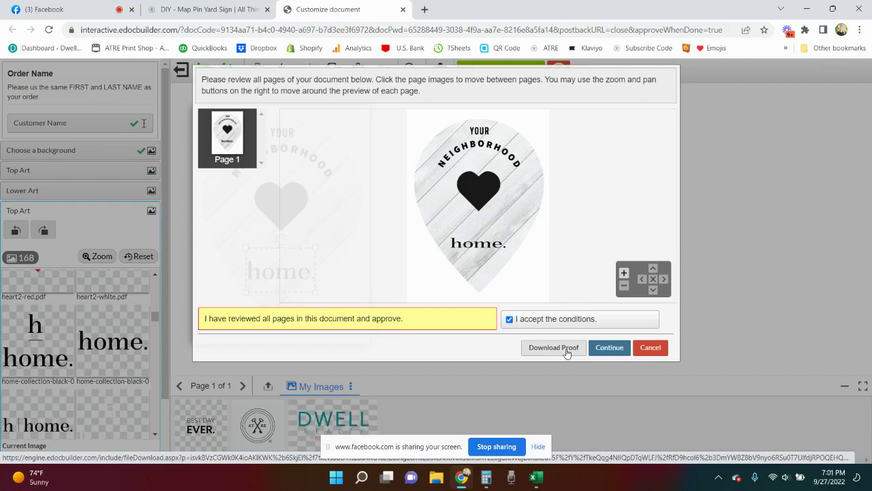
click(553, 347)
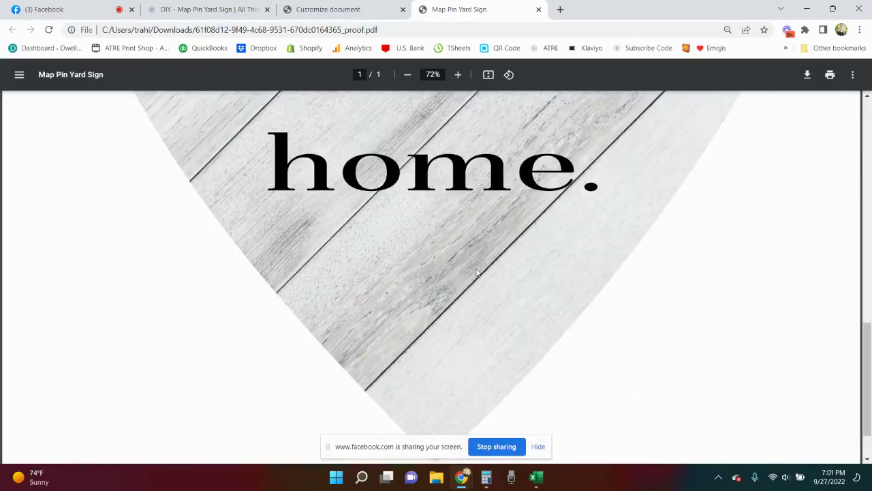
- Scroll through the 'home.' proof PDF, then approve the design in the editor
scroll(477, 271, up, 2)
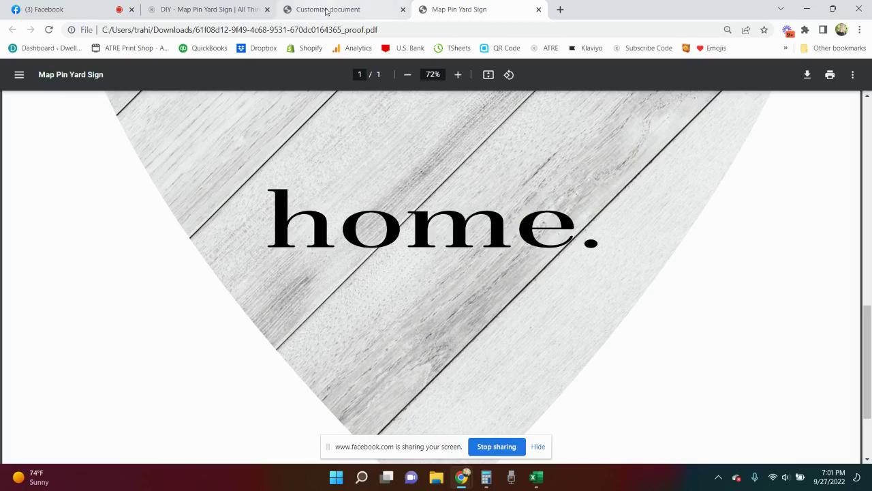
click(327, 9)
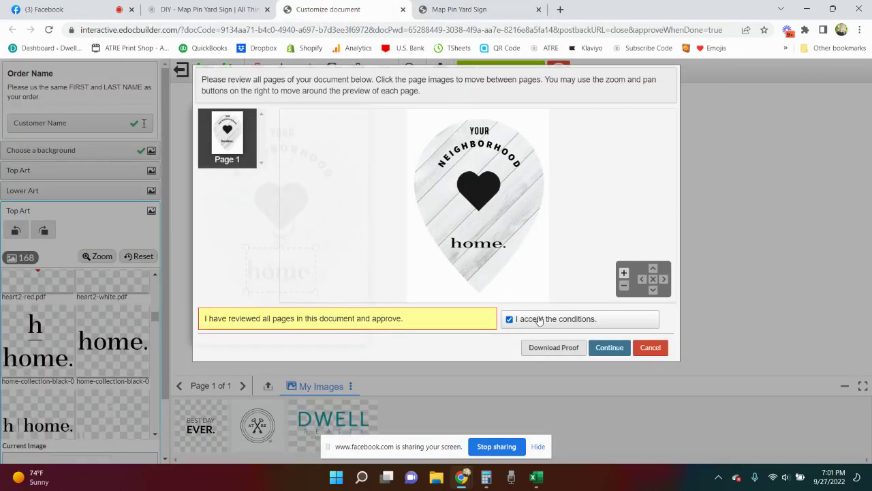
click(610, 349)
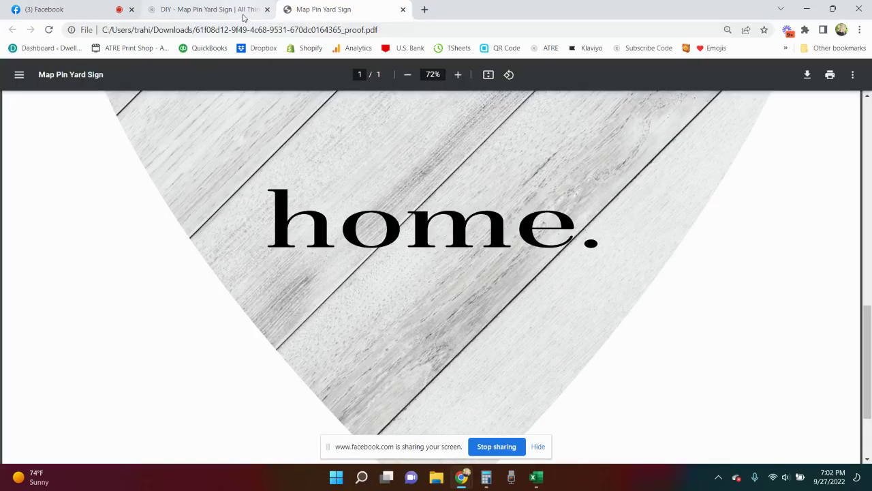
- Close the proof PDF and take the DIY - Map Pin Yard Sign from the cart to Shop Pay checkout
key(ctrl+w)
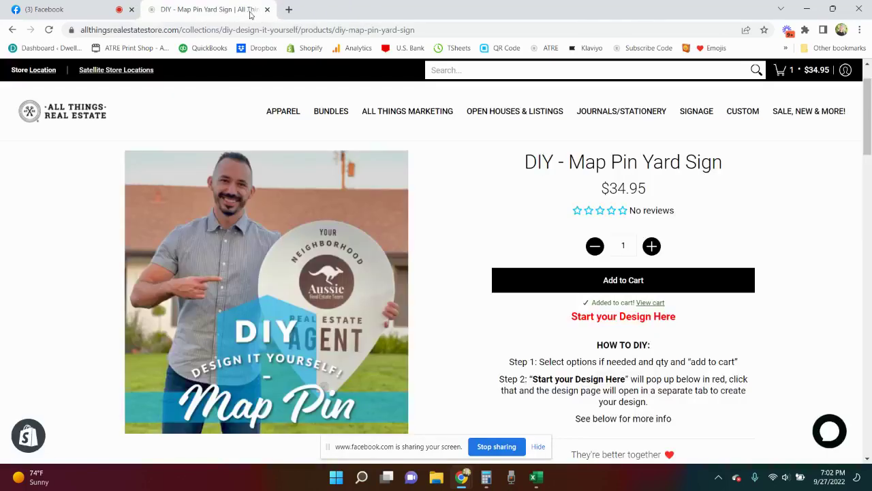
mouse_move(782, 69)
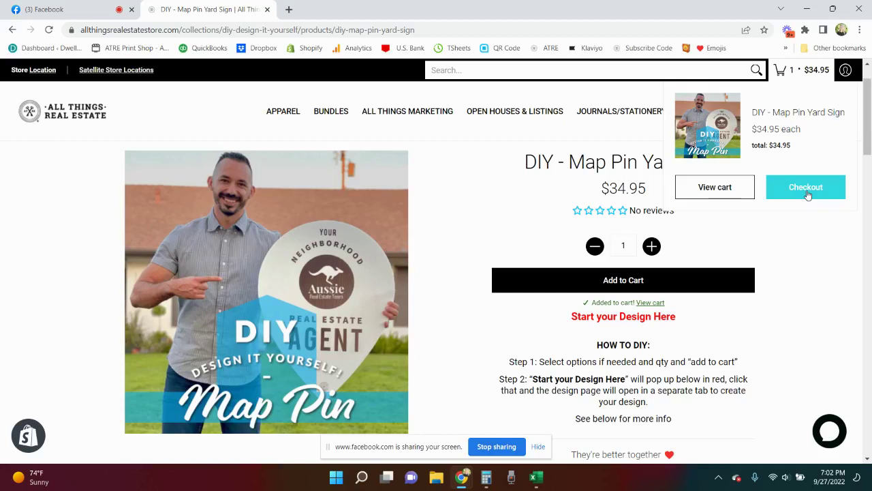
click(807, 191)
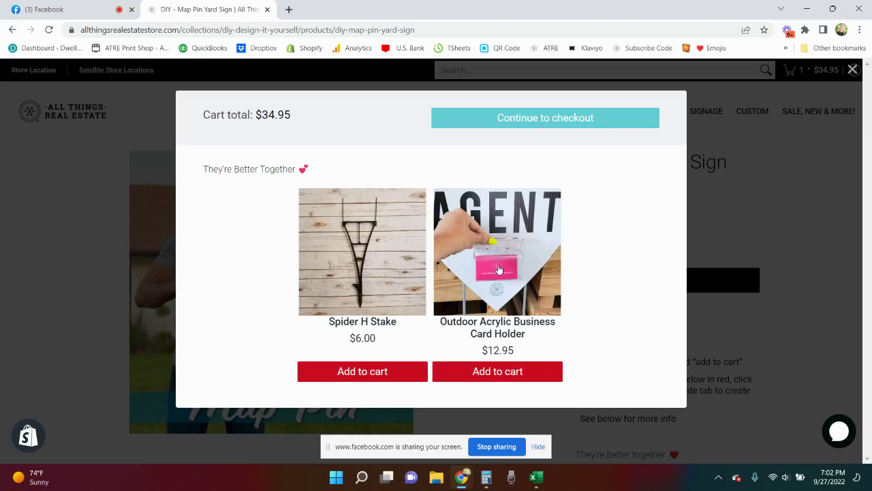
click(588, 128)
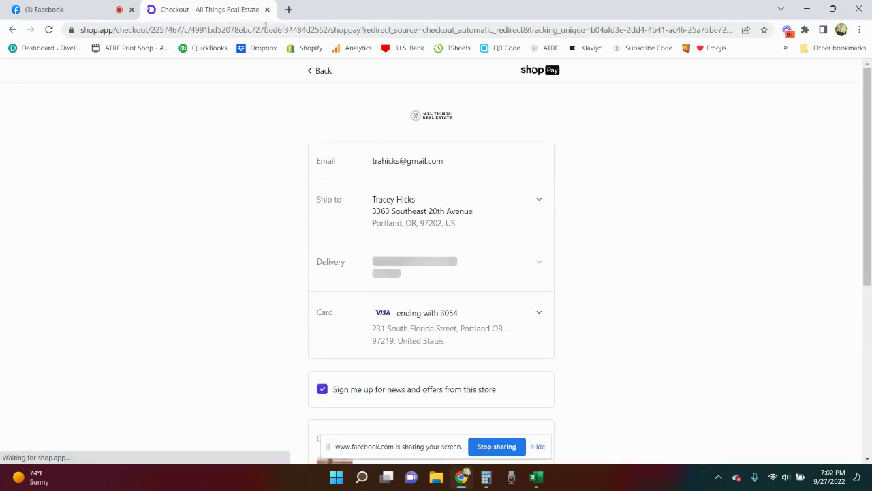
- Leave Shop Pay checkout for the $34.95 DIY – Map Pin Yard Sign product page
click(320, 71)
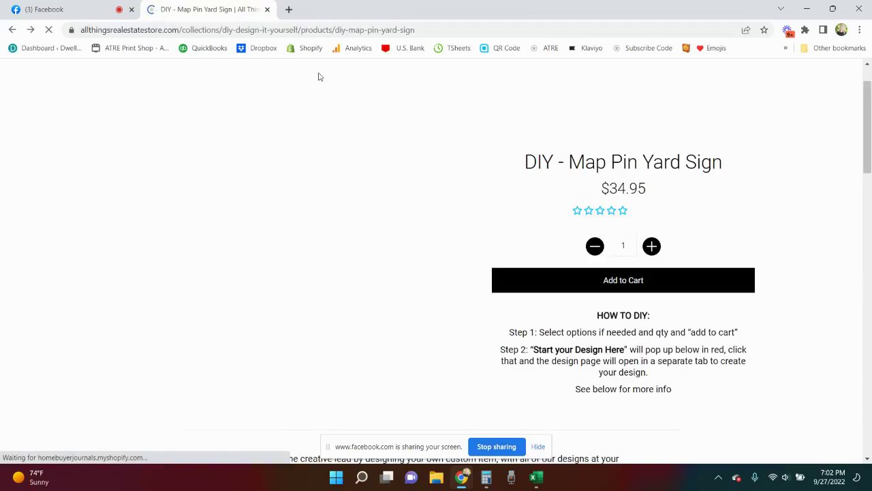